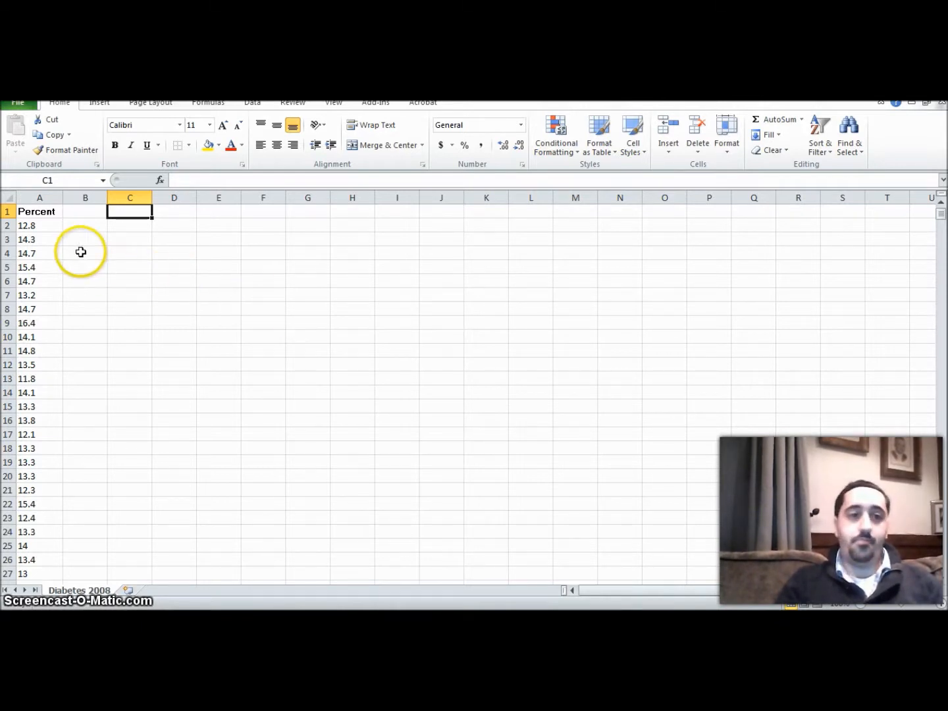
Check where the Percent data in column A starts and which row it ends on.
left_click(41, 223)
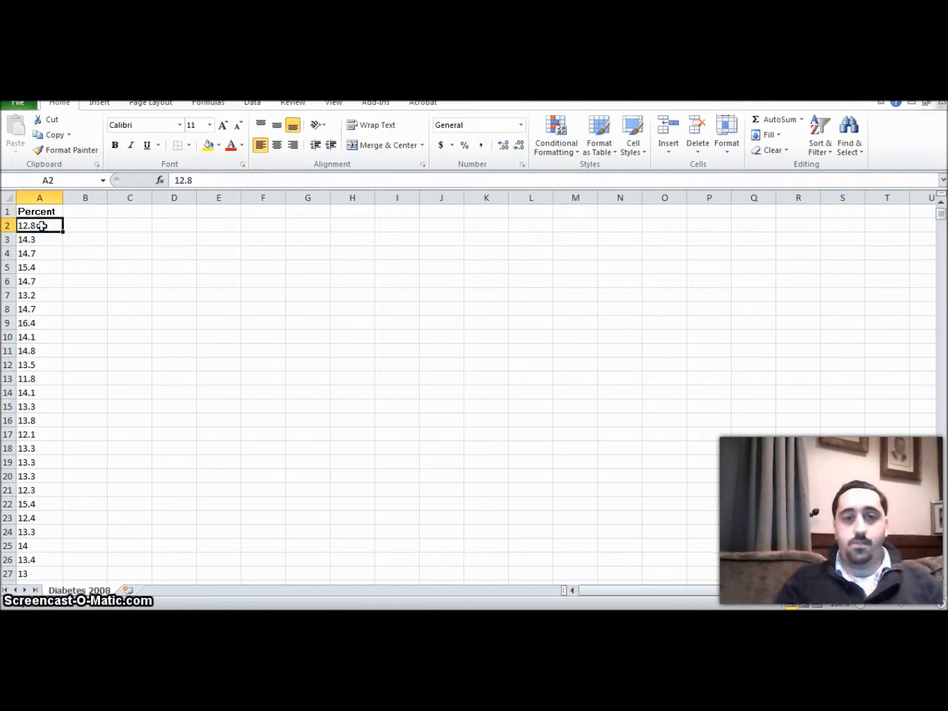
left_click_drag(943, 221, 940, 607)
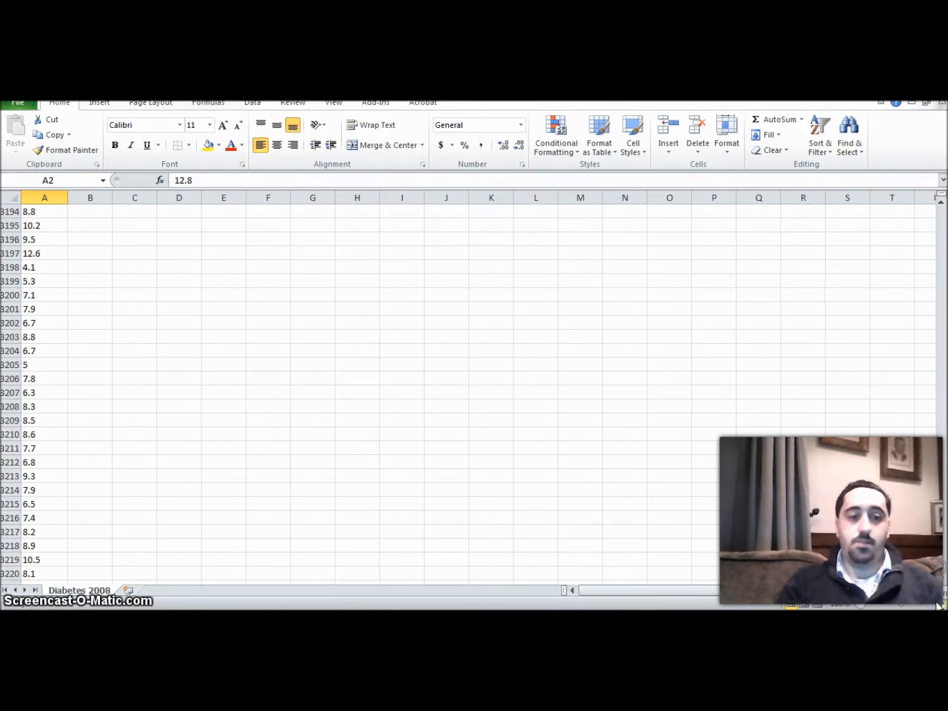
left_click(940, 574)
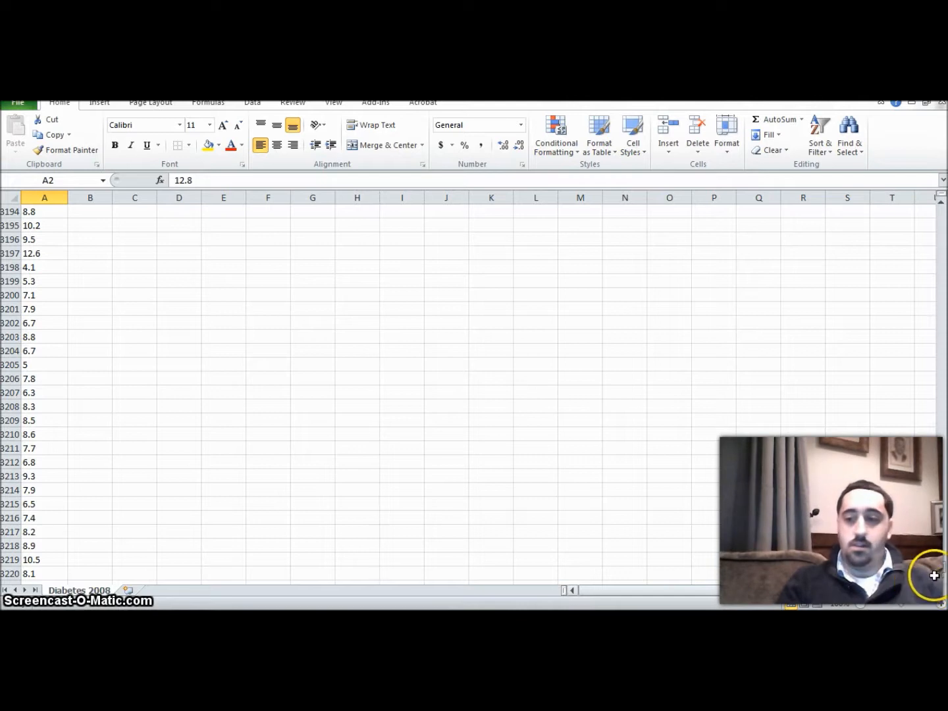
left_click_drag(942, 570, 938, 203)
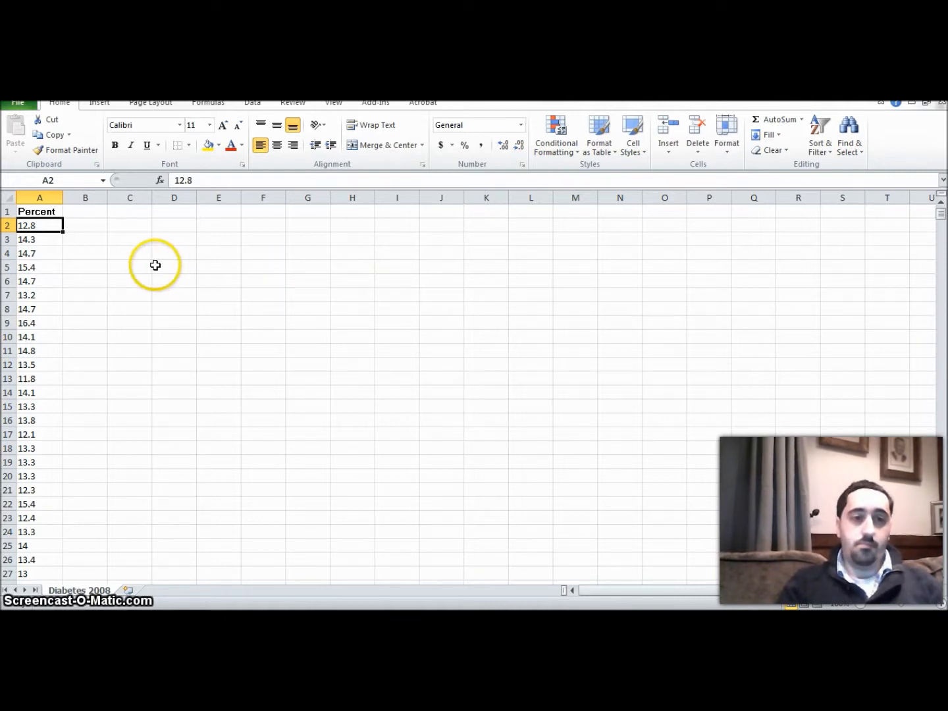
Label cell C2 "min" and calculate the smallest percentage in D2 with =MIN(A2:A3220).
left_click(128, 227)
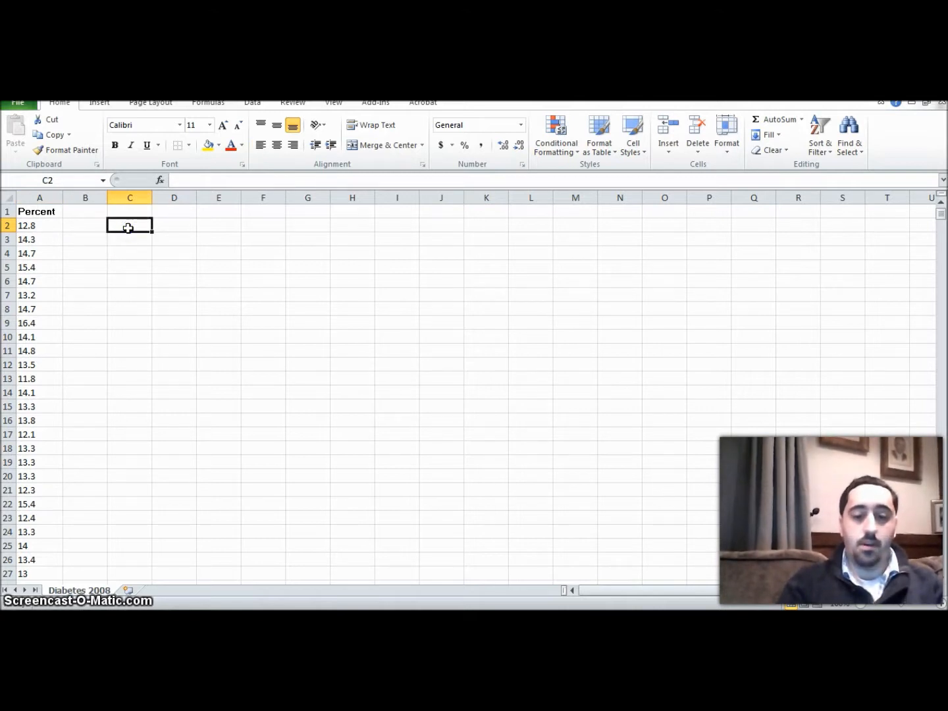
type("min")
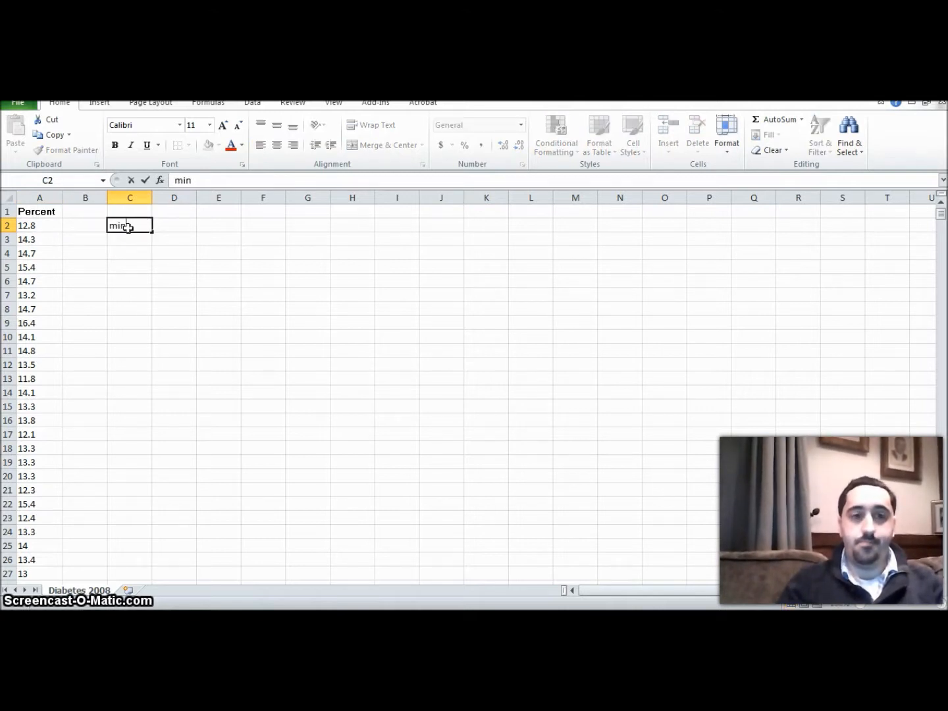
key("Tab")
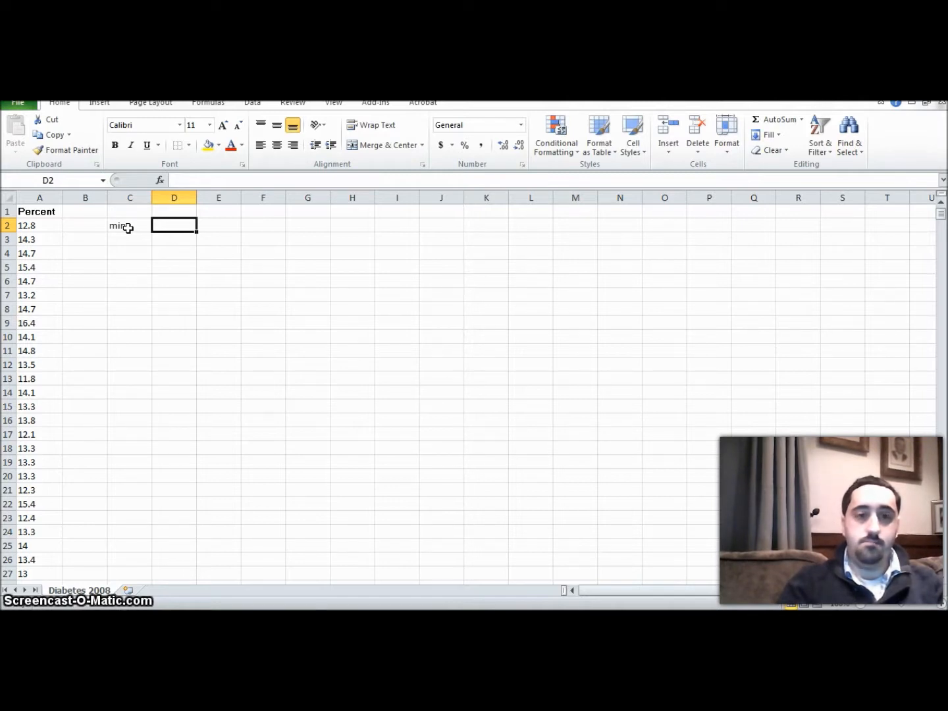
type("=min")
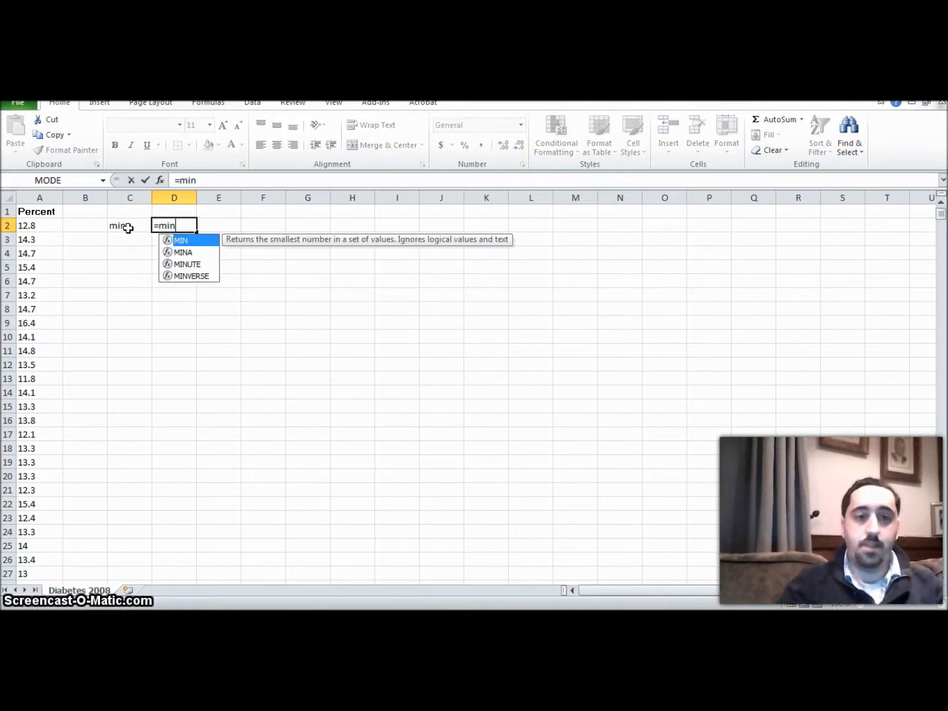
type("(")
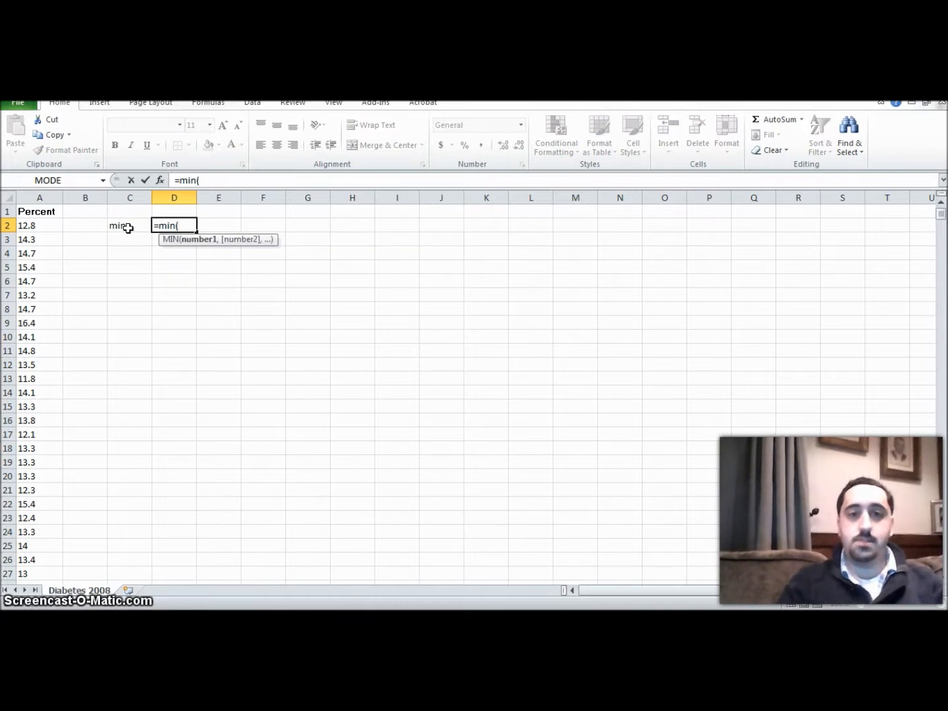
type("A2:")
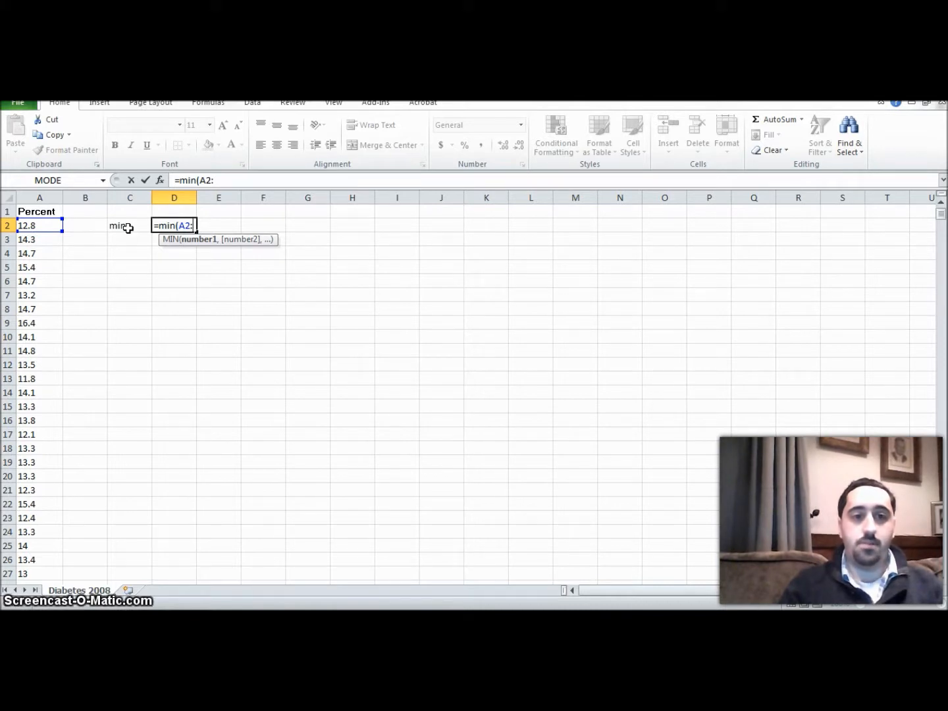
type("A3")
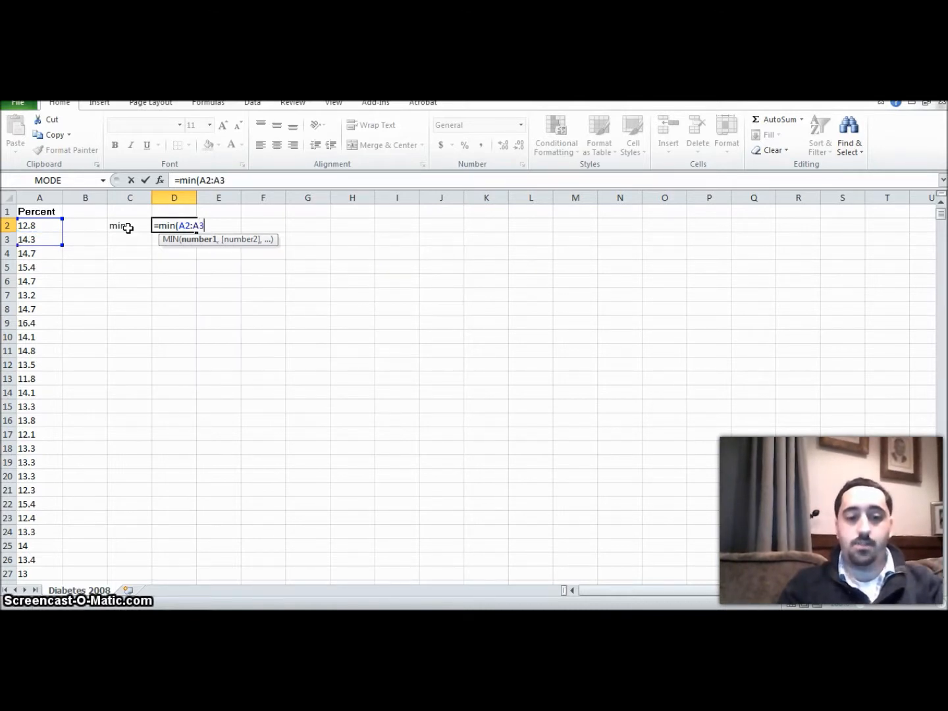
type("220")
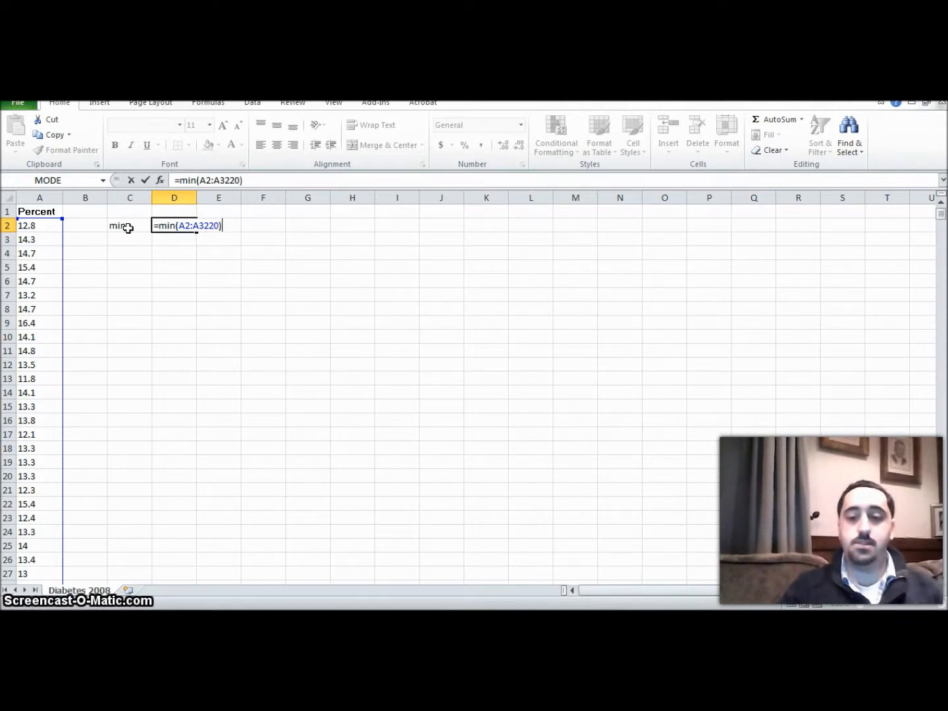
left_click(128, 234)
left_click(128, 235)
left_click(186, 224)
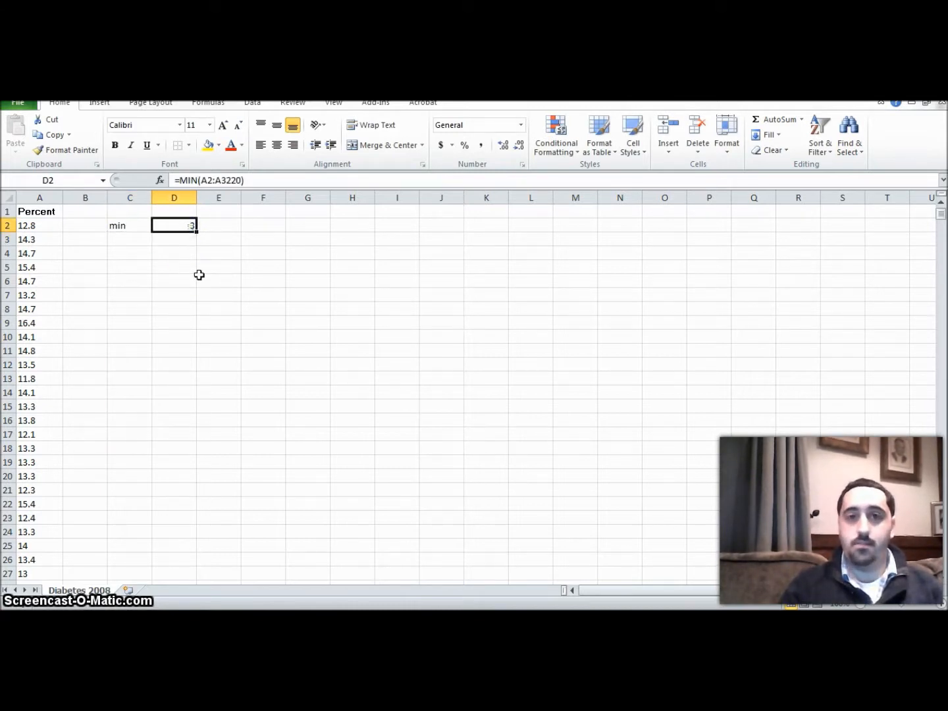
Label cell C3 "max" and calculate the largest percentage in D3 with =MAX(A2:A3220).
left_click(133, 234)
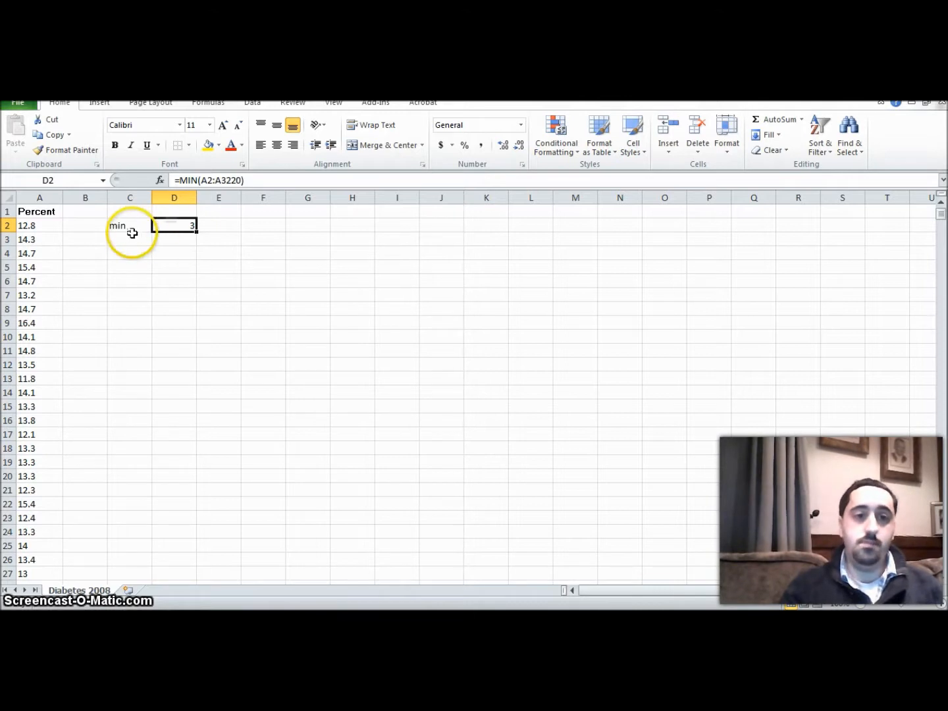
type("max")
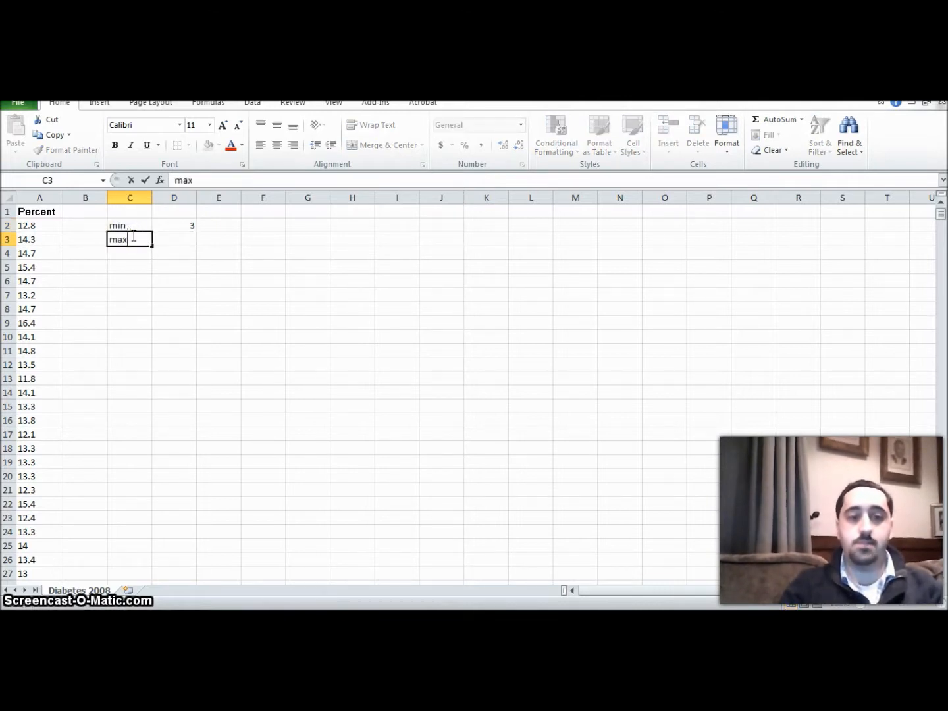
key("Tab")
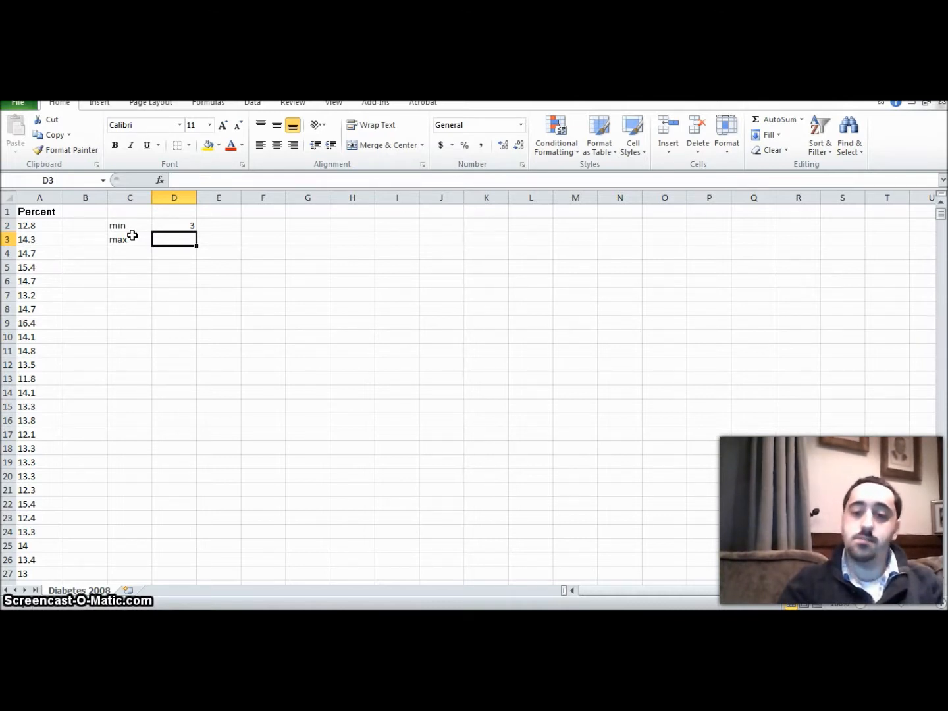
type("=")
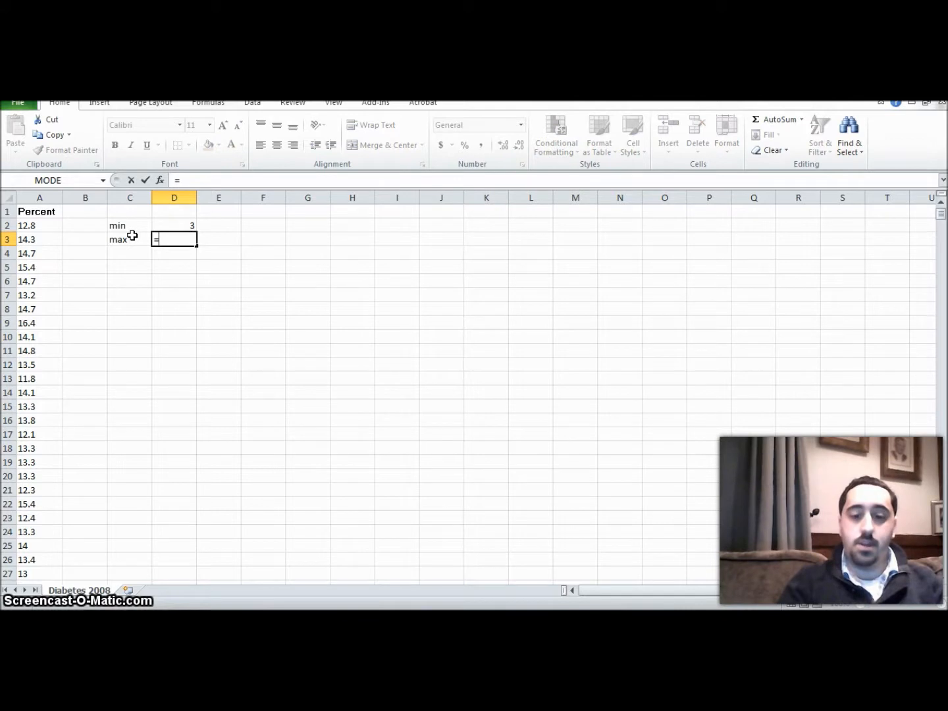
type("max")
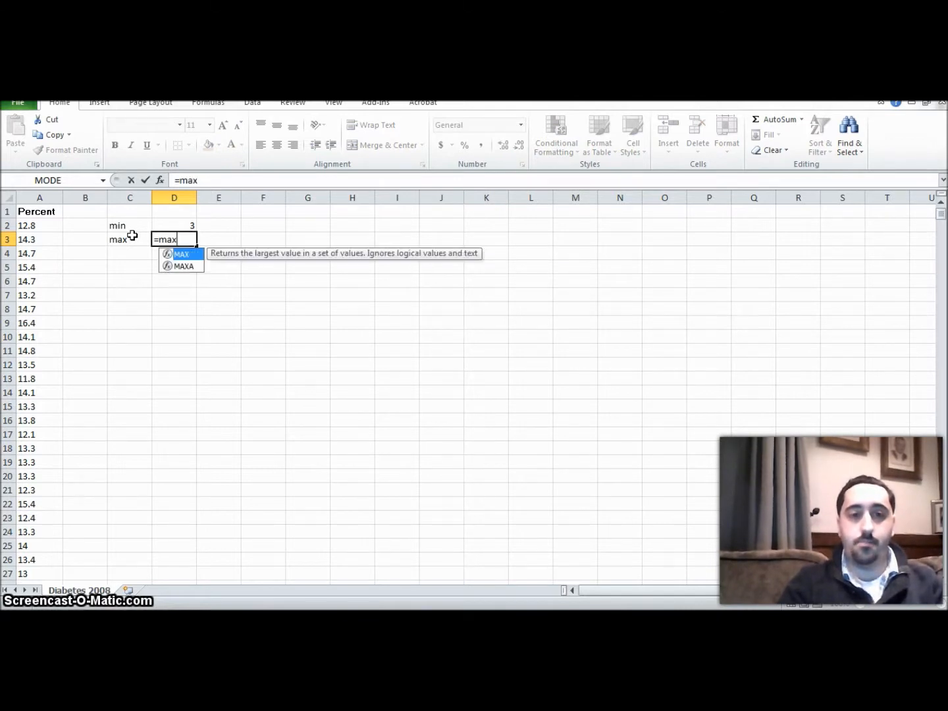
type("(")
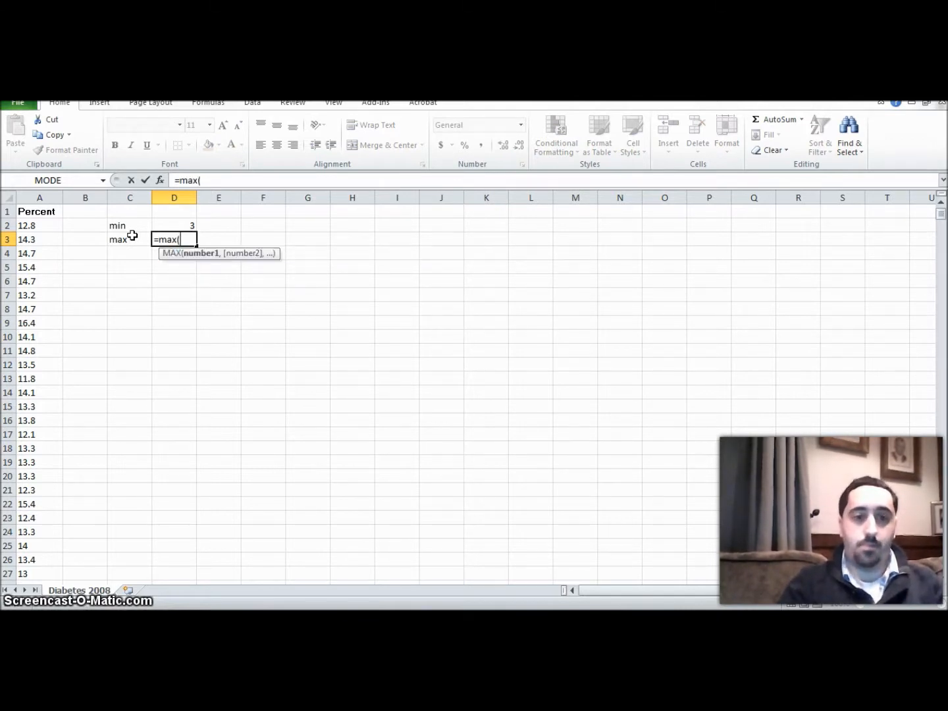
type("A2")
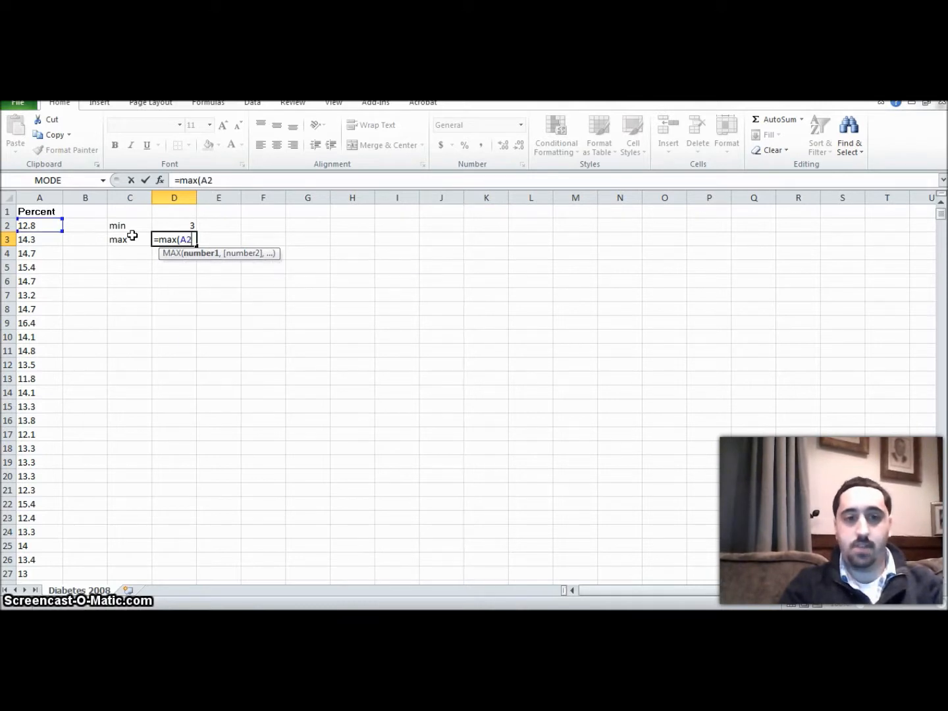
type(":")
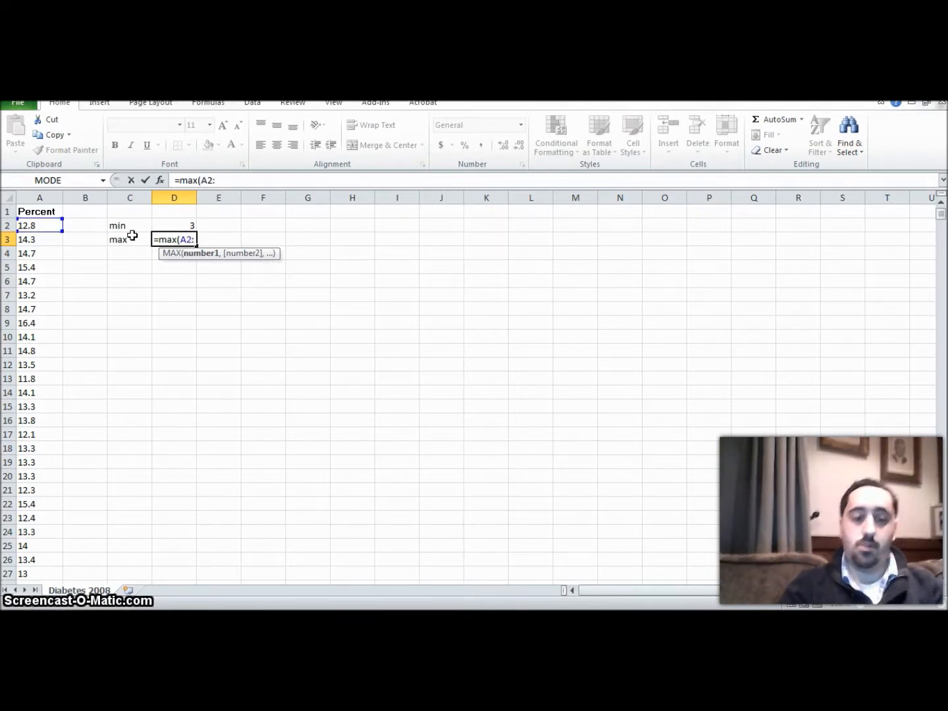
type("A32")
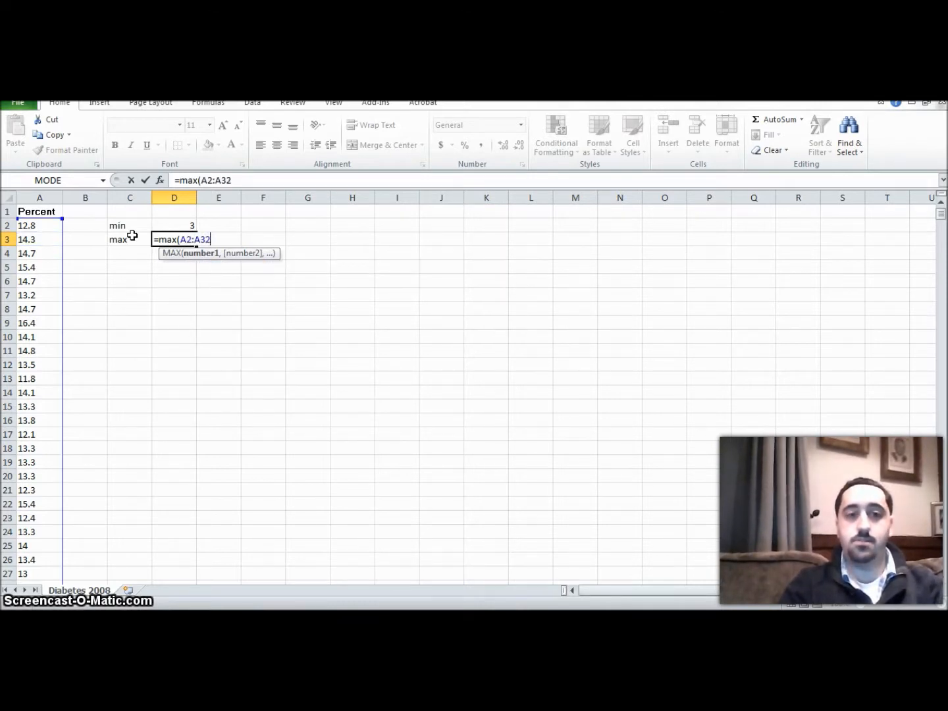
type("20")
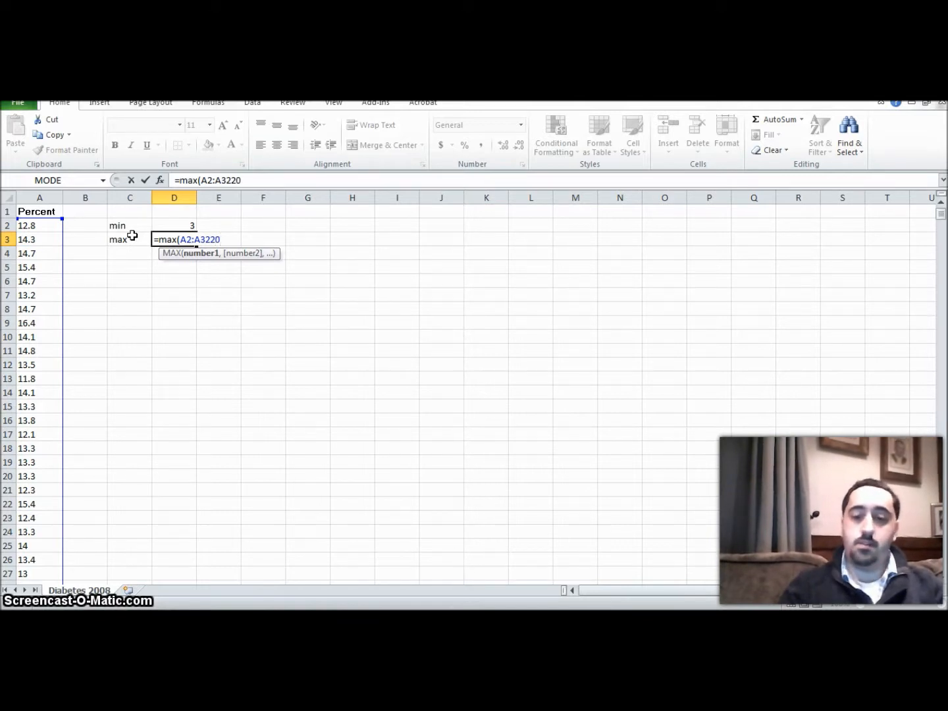
type(")")
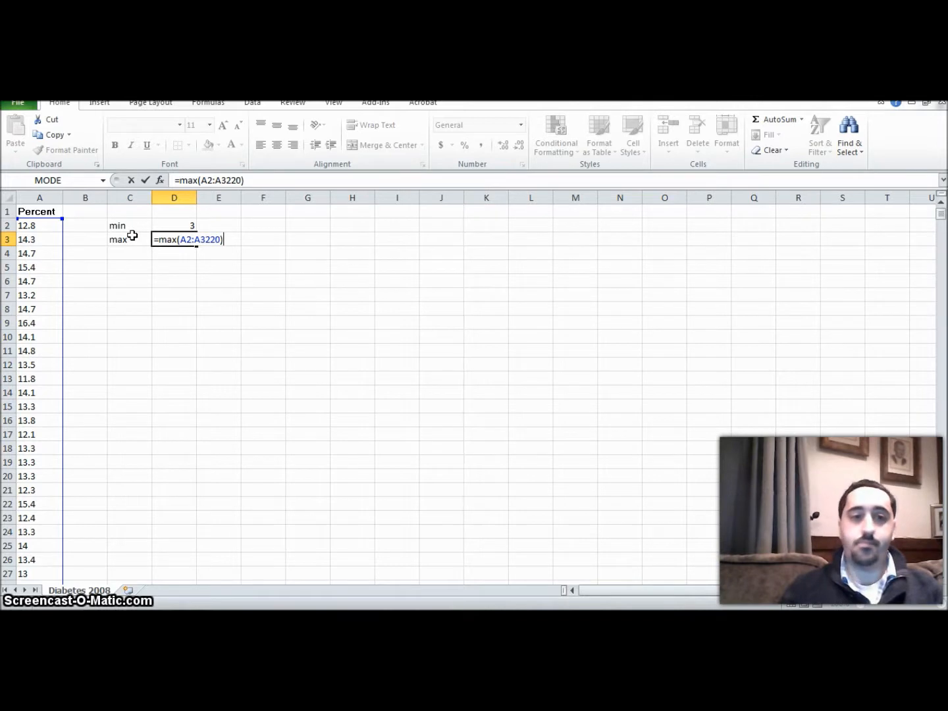
key("Return")
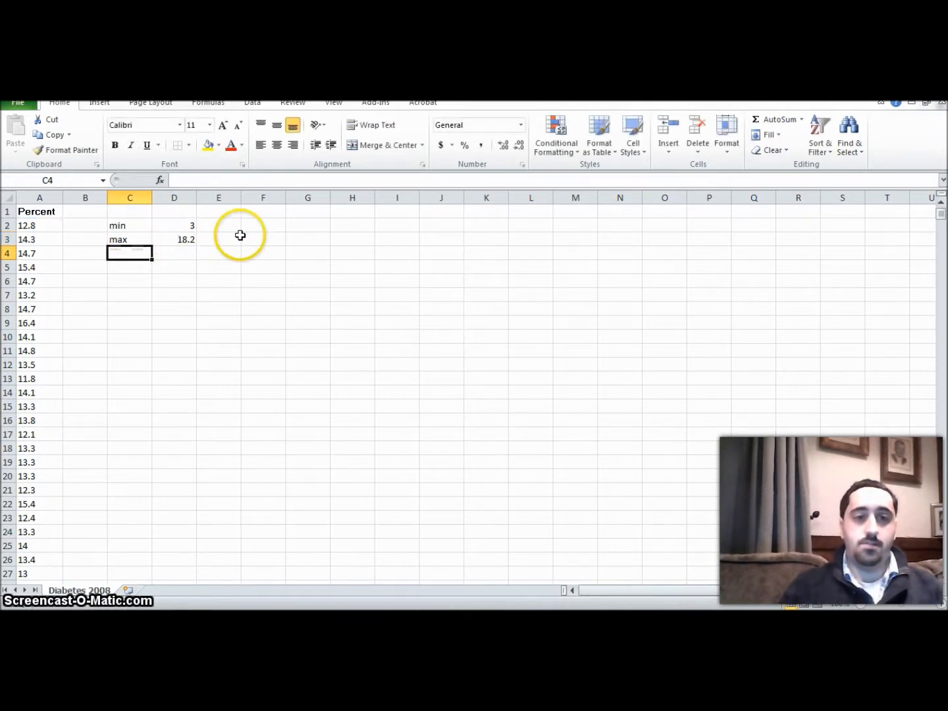
left_click(222, 225)
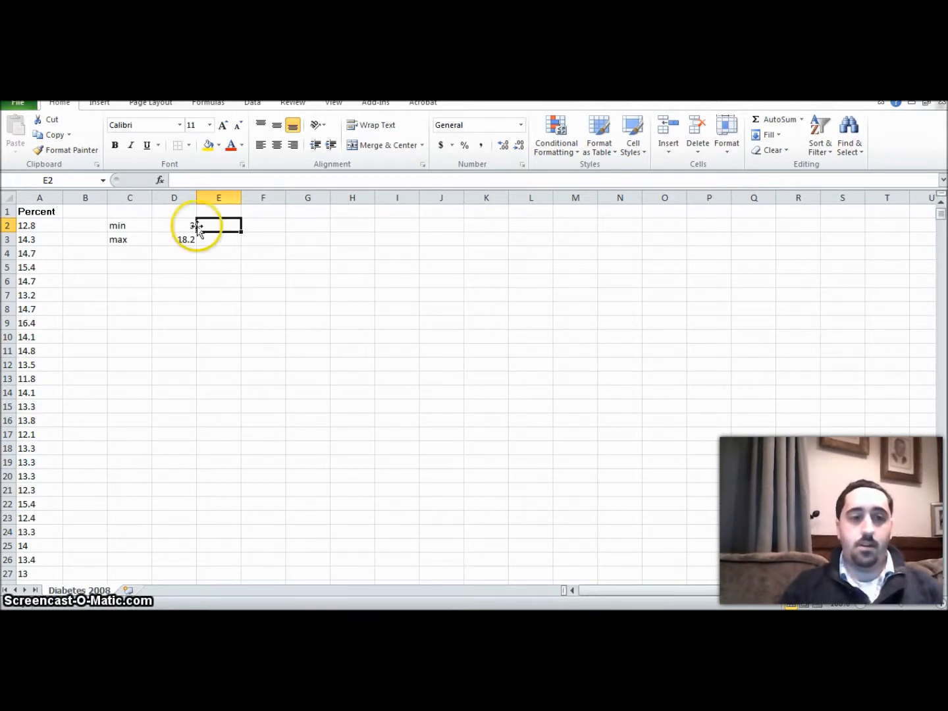
left_click(41, 336)
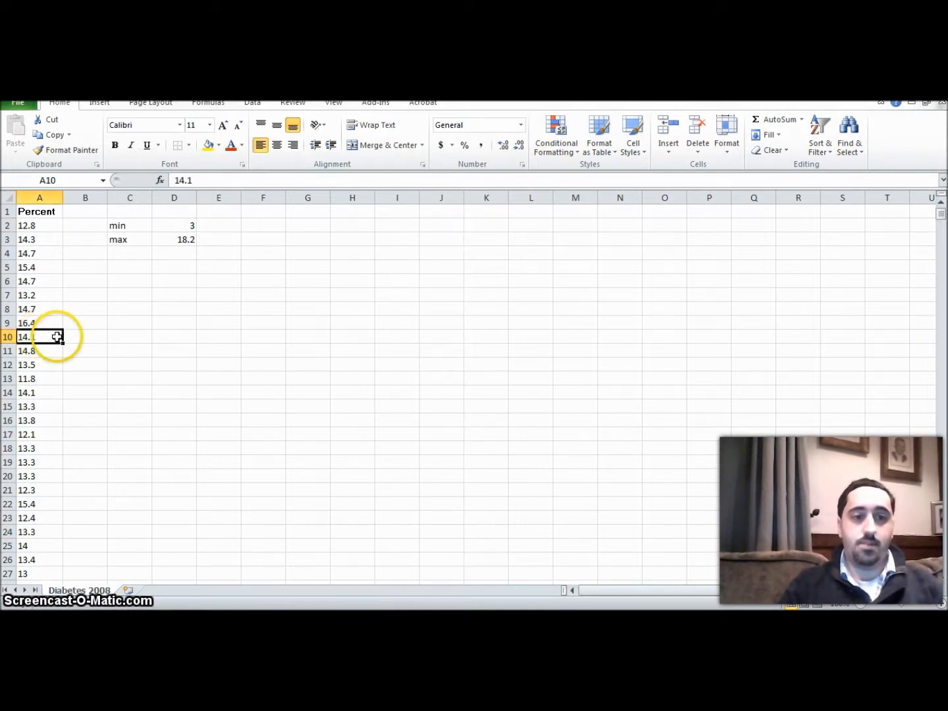
left_click(53, 354)
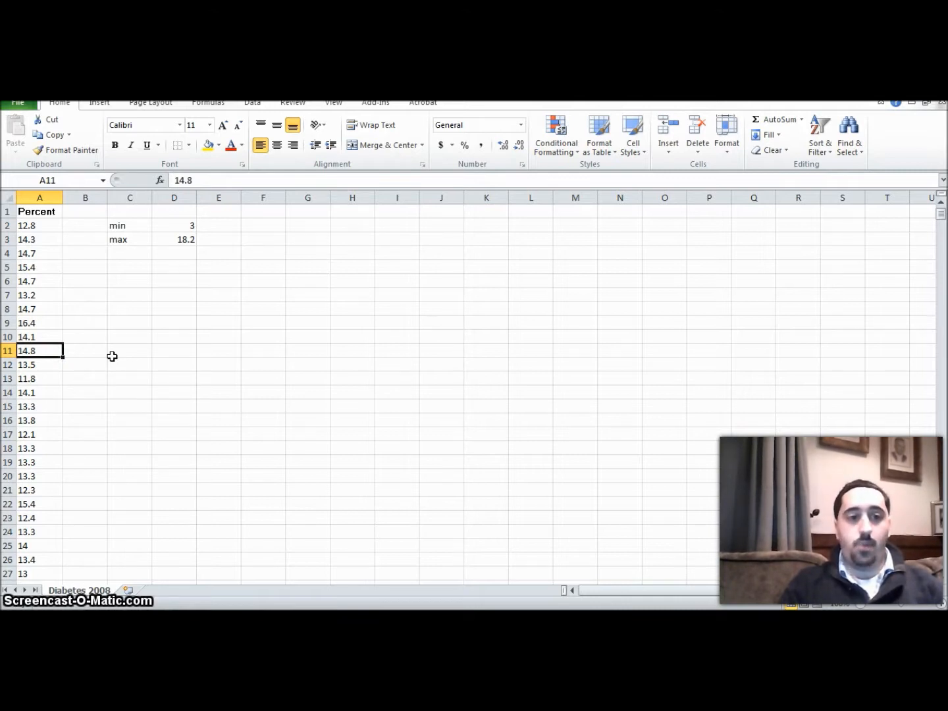
left_click(50, 336)
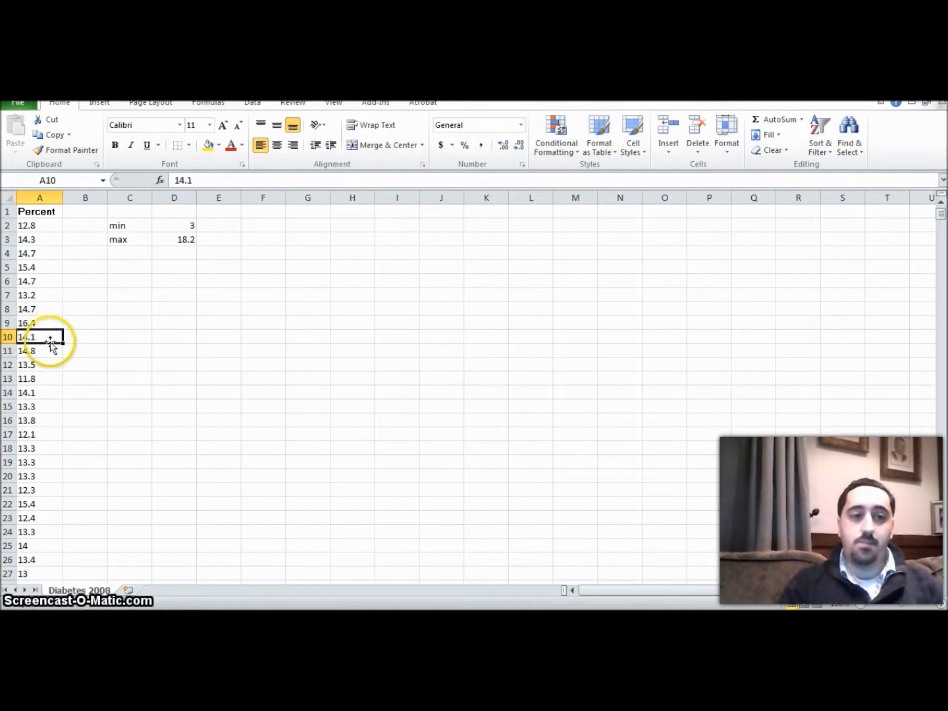
left_click(51, 351)
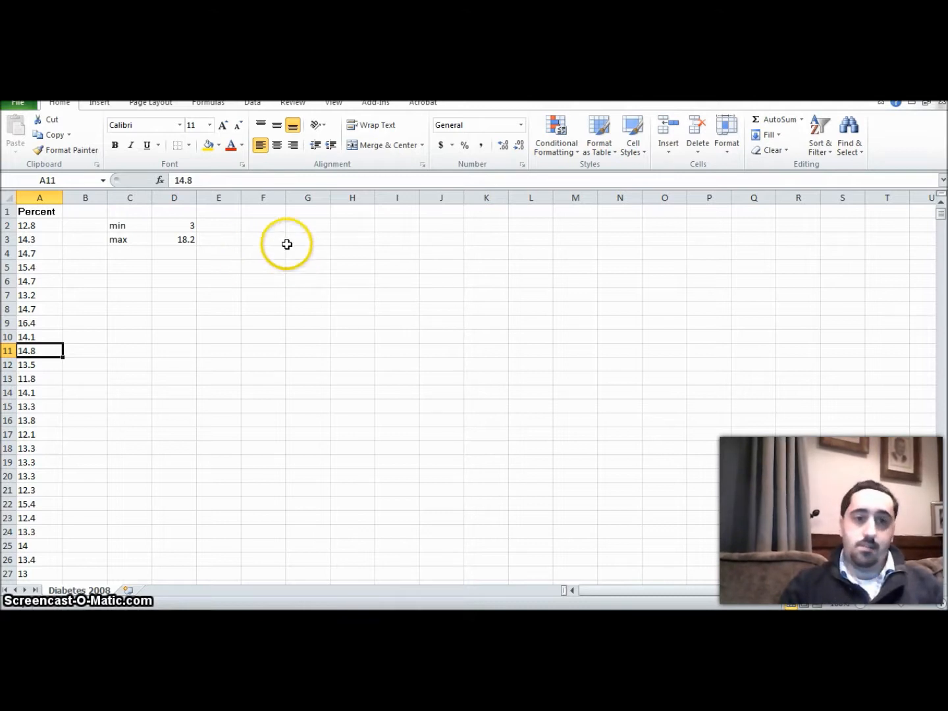
Add the column heading "Bin Range" in cell E1.
left_click(232, 209)
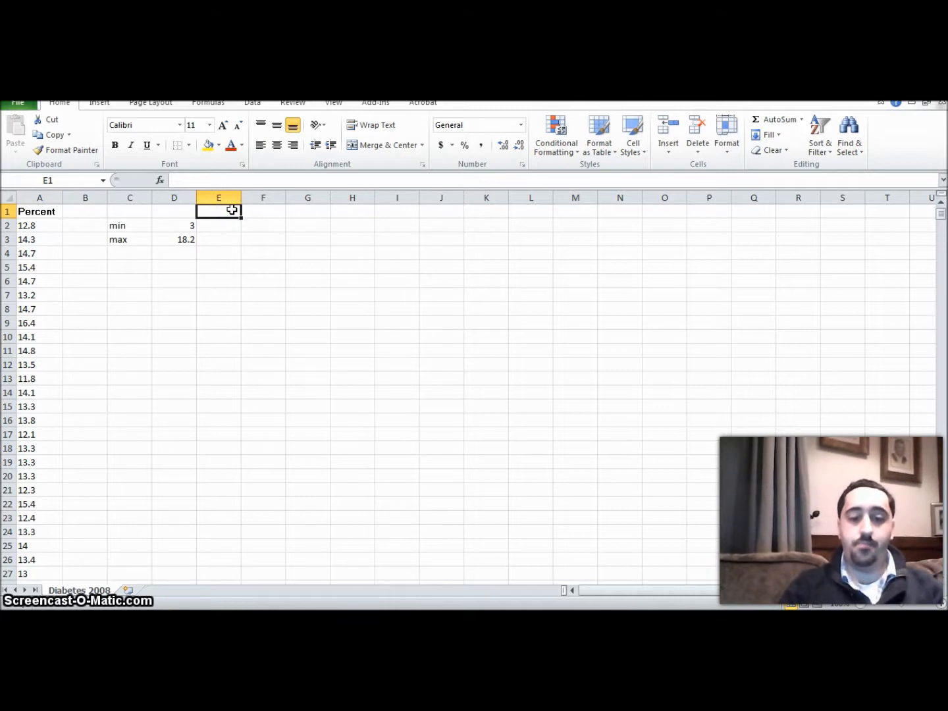
type("Bin")
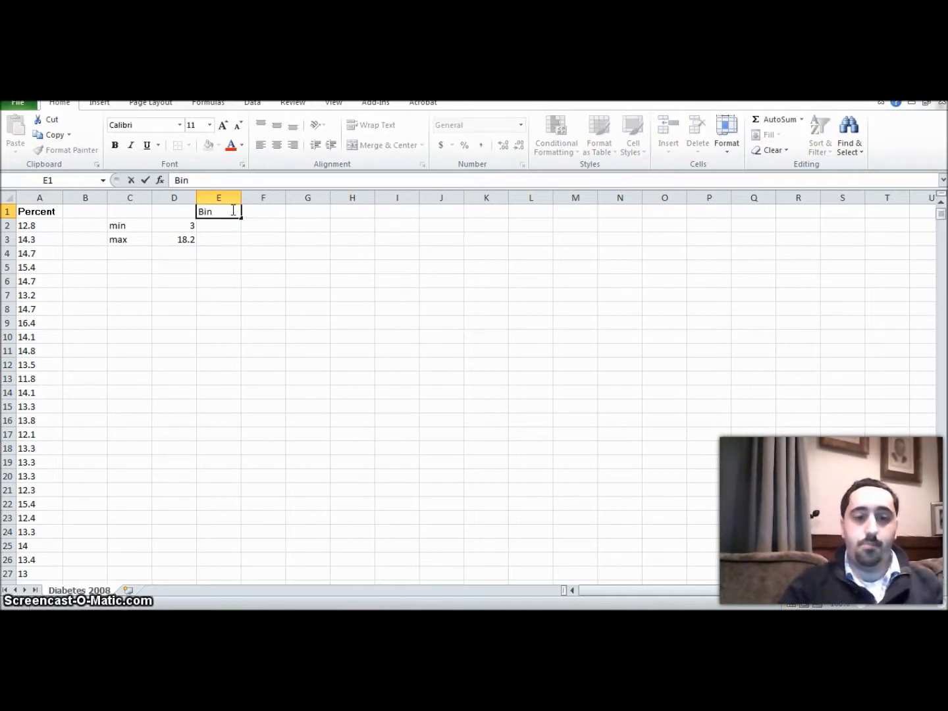
type("ge")
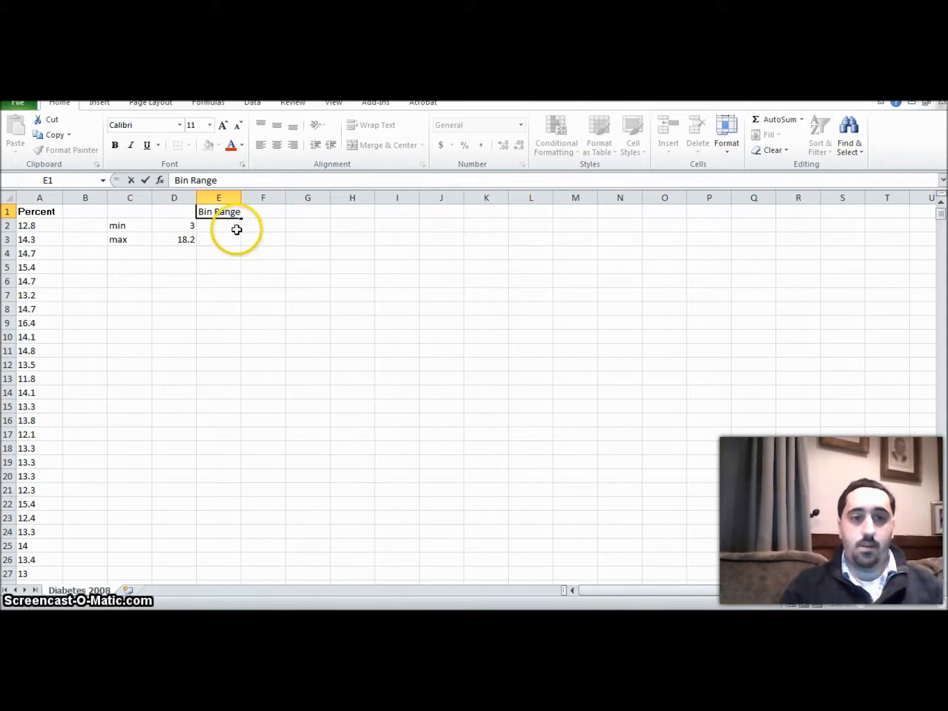
Enter 3 and 4 in E2 and E3 and extend the series down to 19 in cell E18.
left_click(235, 226)
type("3")
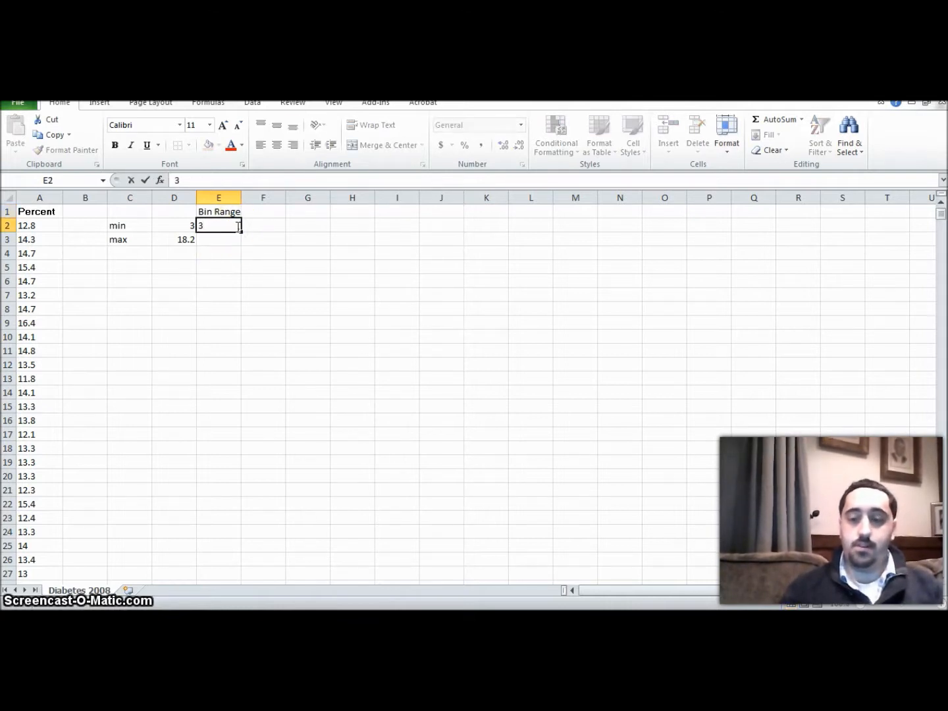
key("Return")
type("4")
key("Return")
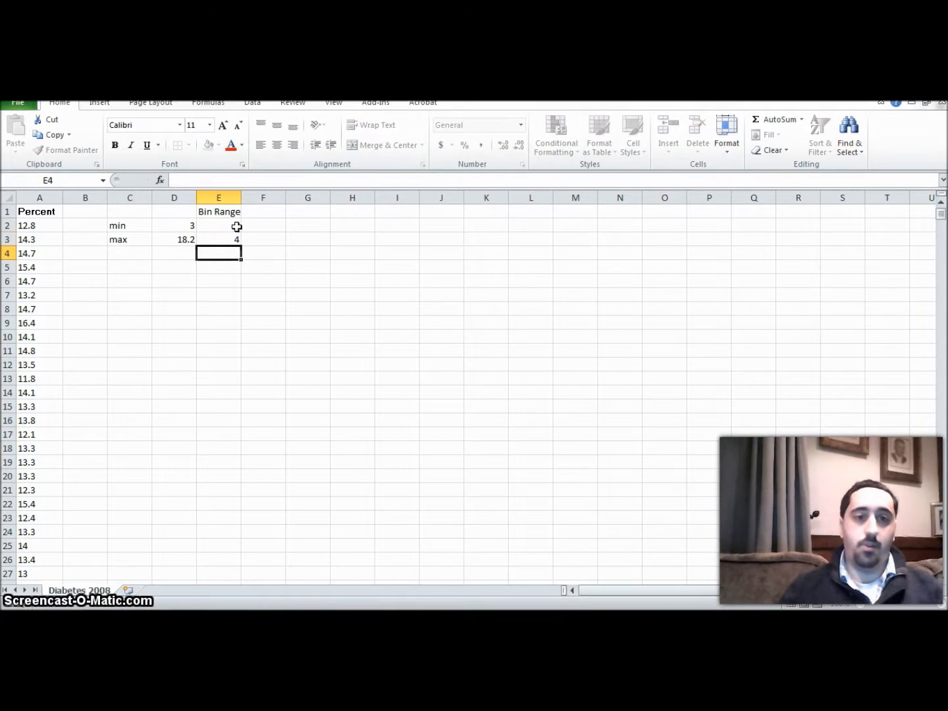
left_click_drag(236, 225, 239, 453)
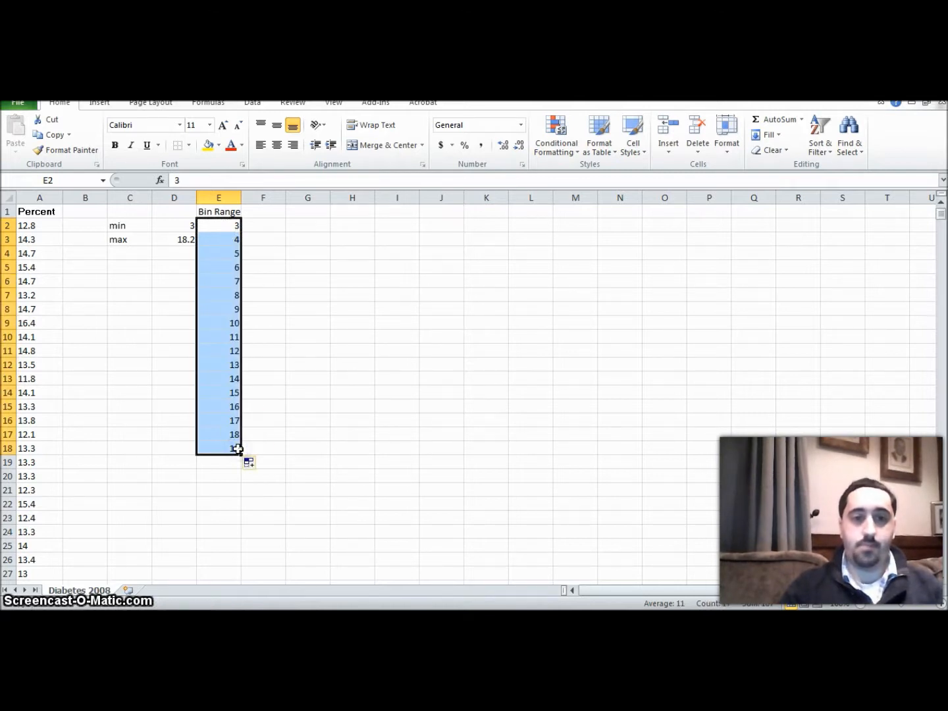
left_click(322, 377)
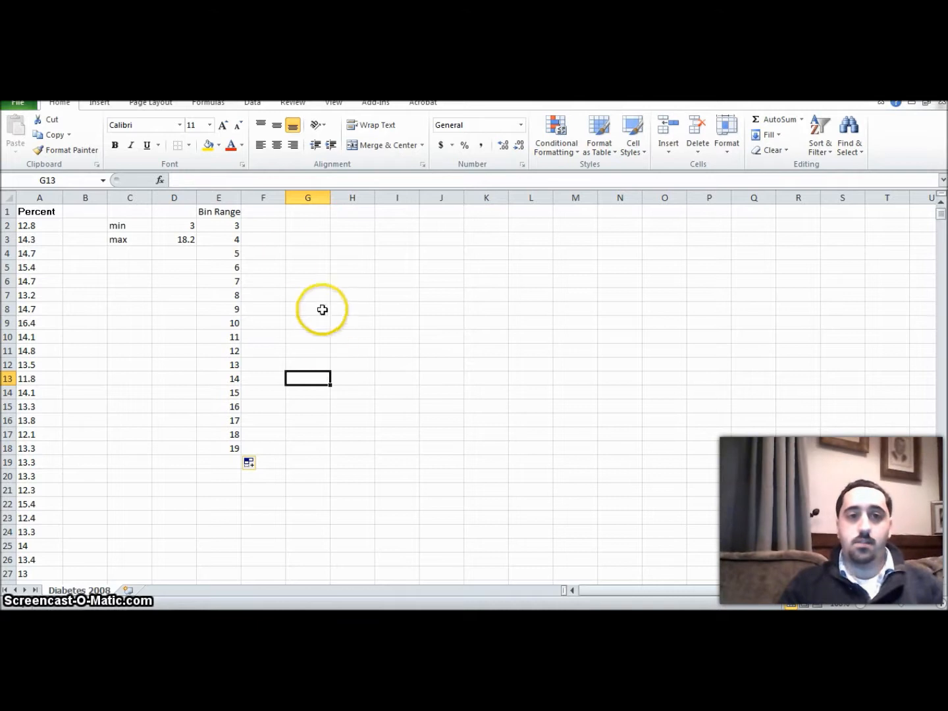
Start the Histogram data analysis tool and set its input range to A2:A3220.
left_click(251, 105)
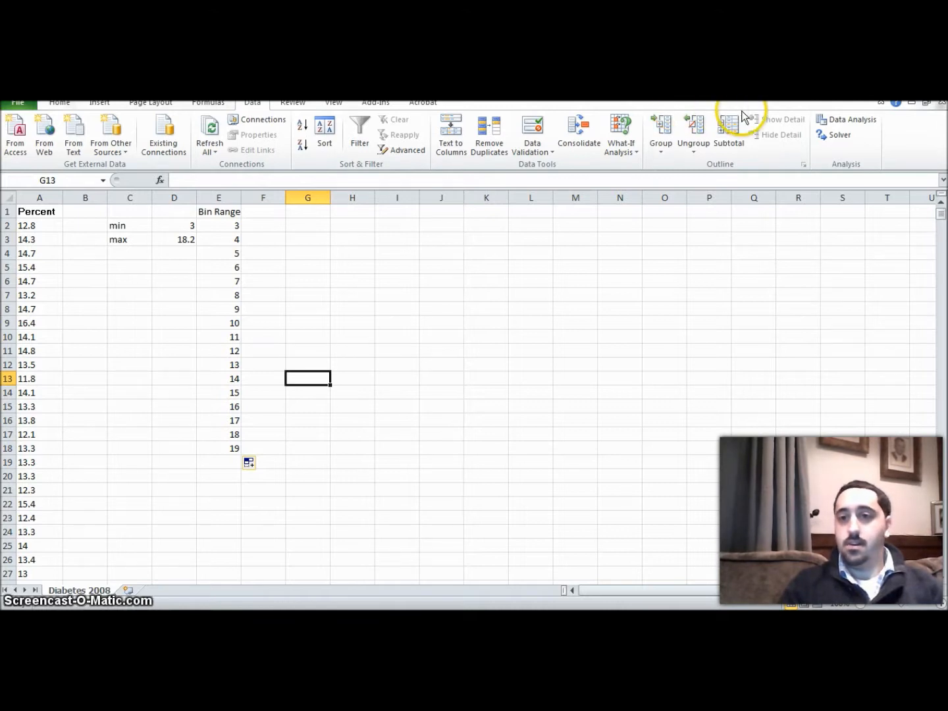
left_click(845, 121)
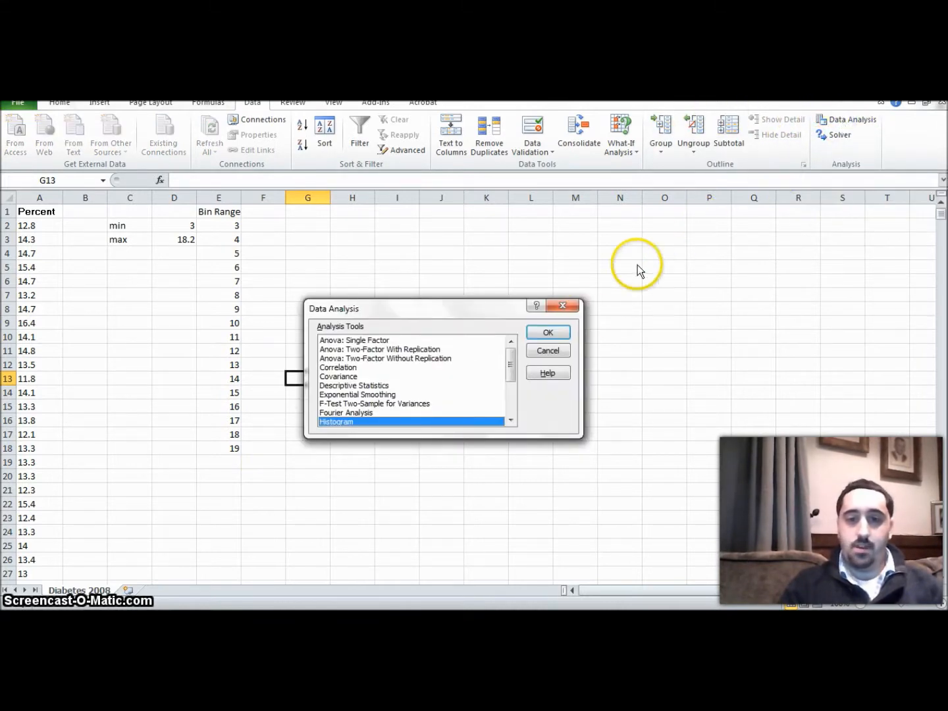
left_click_drag(510, 364, 513, 382)
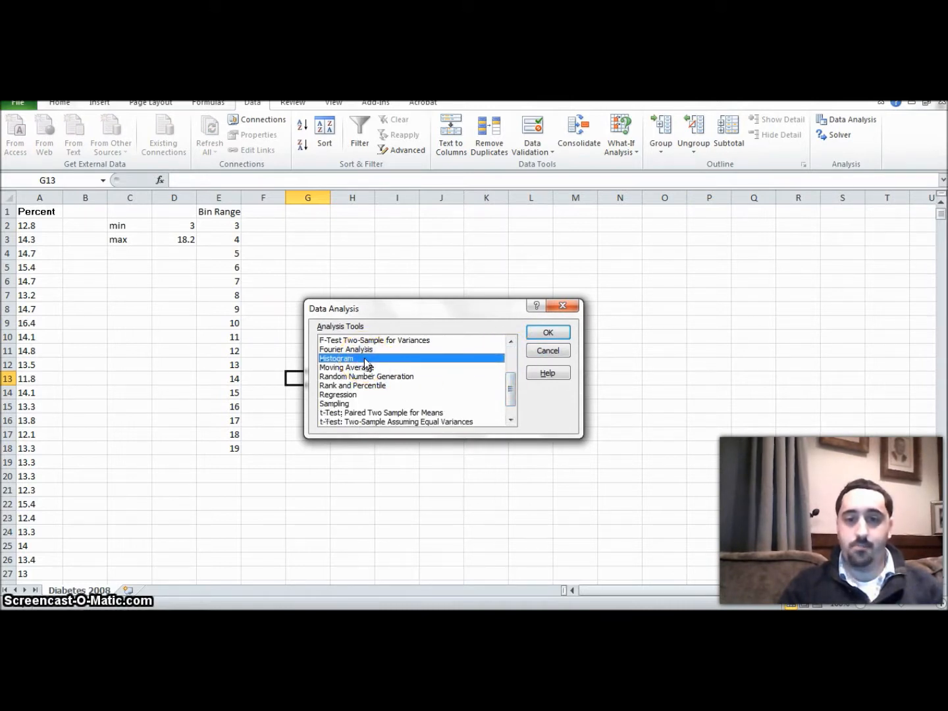
left_click(547, 335)
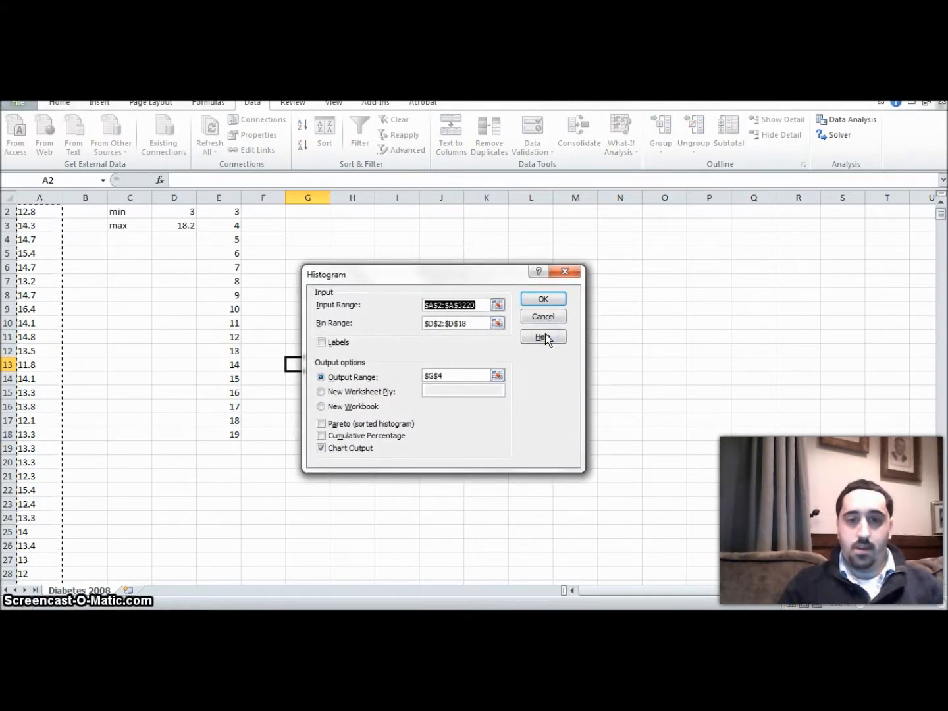
left_click(356, 307)
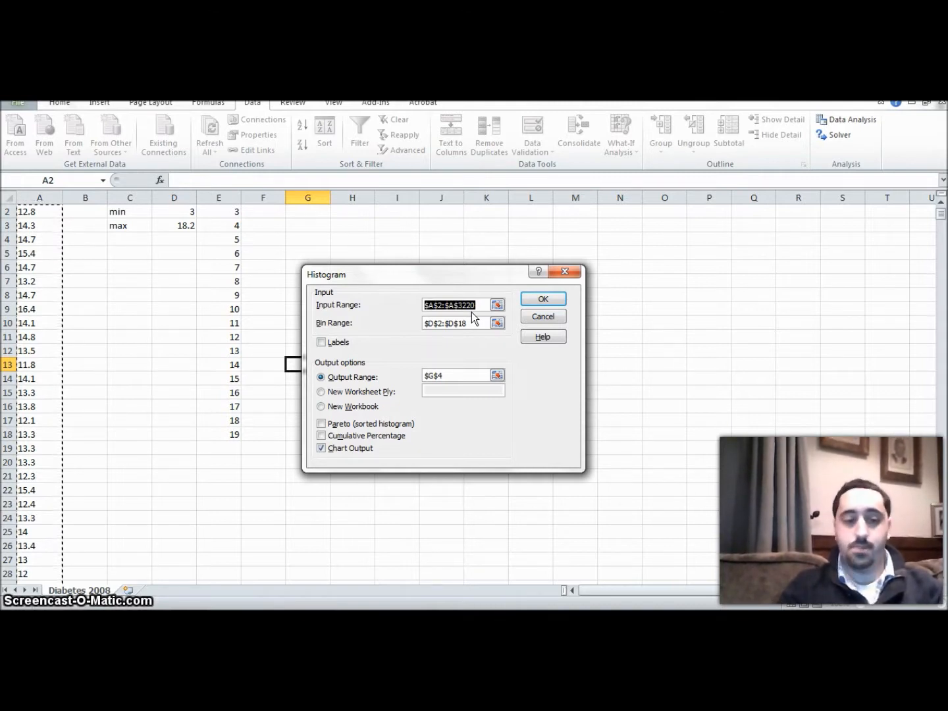
type("A")
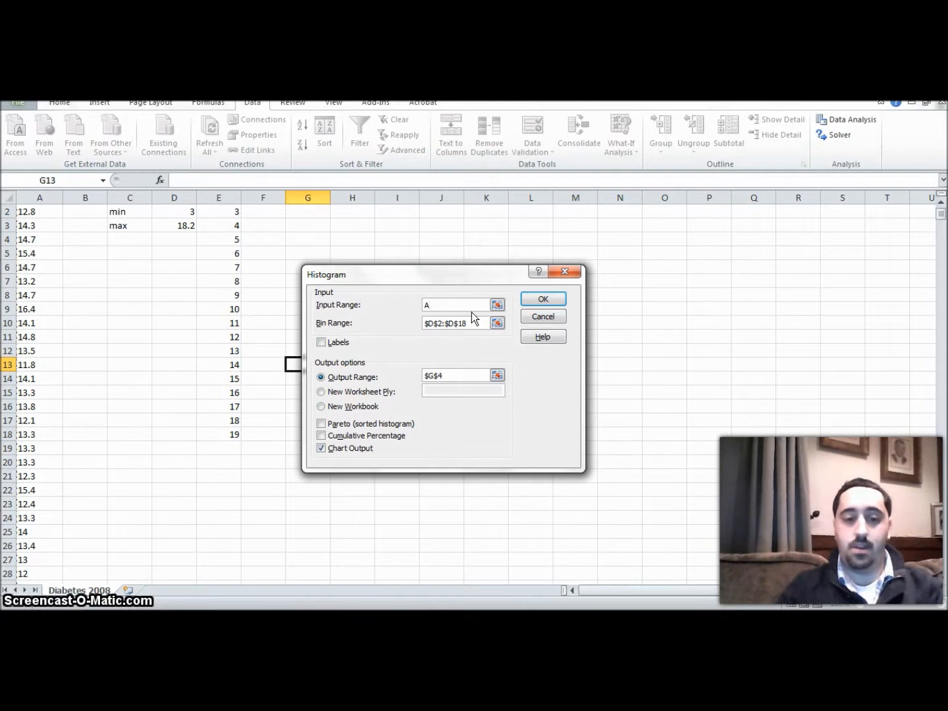
type("2:")
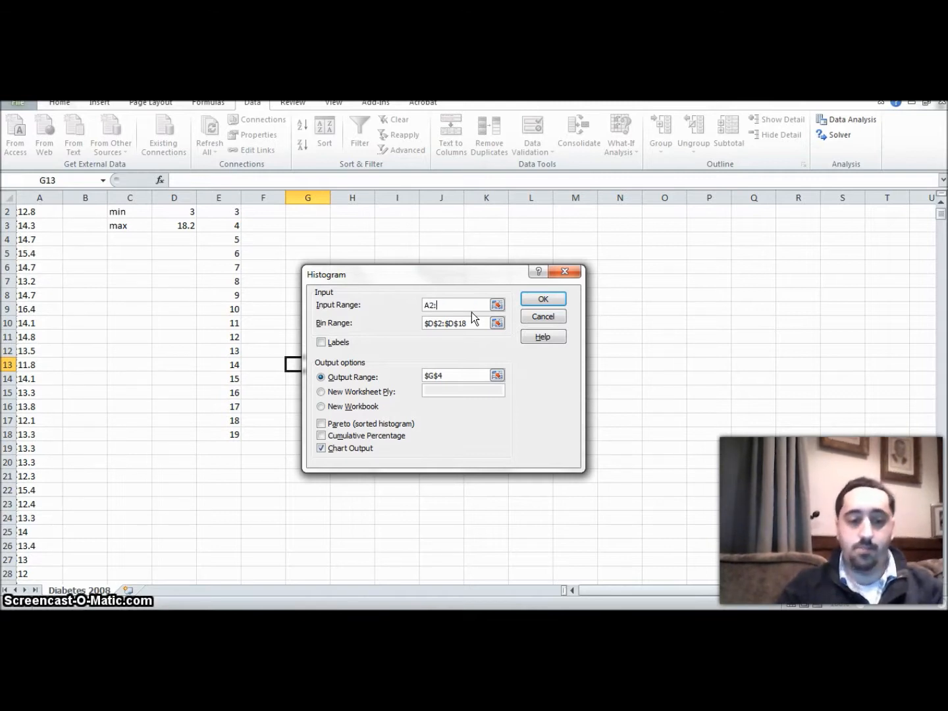
type("A3220")
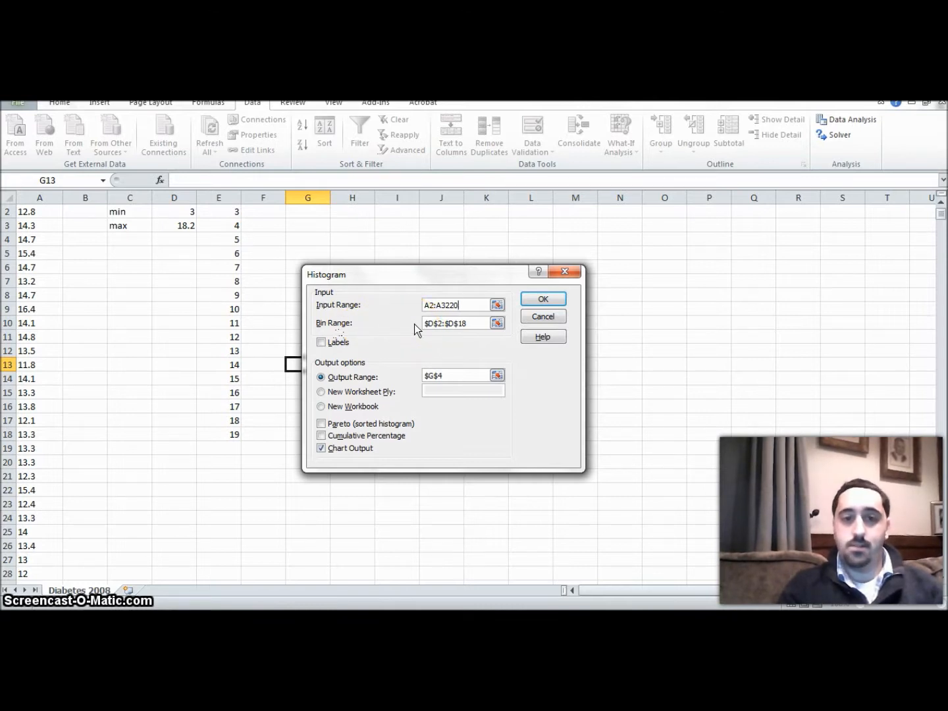
Set the histogram's bin range to E2:E18.
left_click_drag(466, 323, 422, 324)
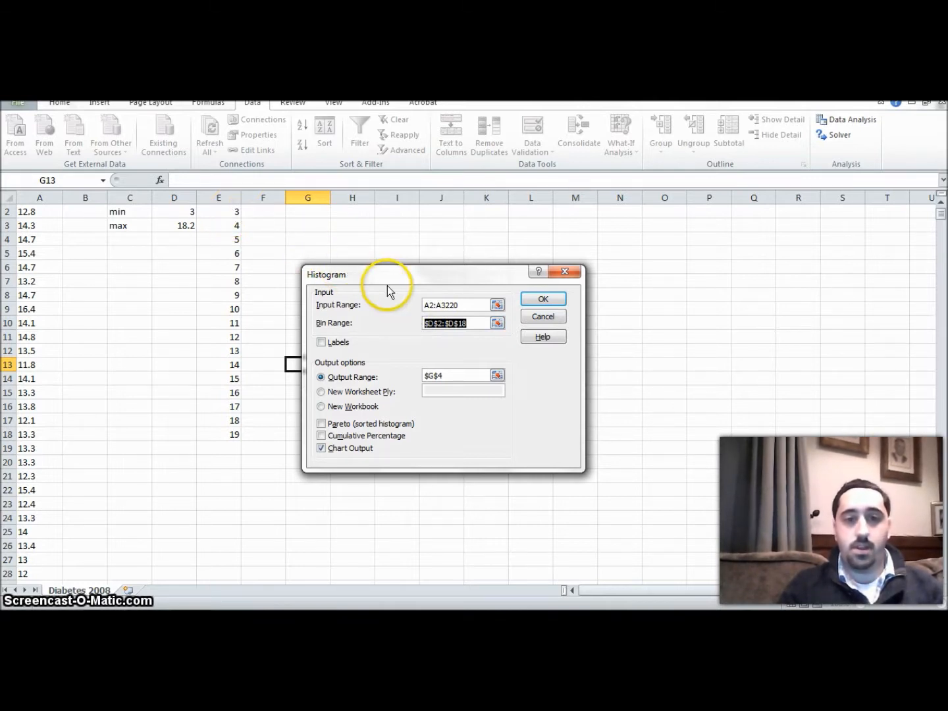
type("E2")
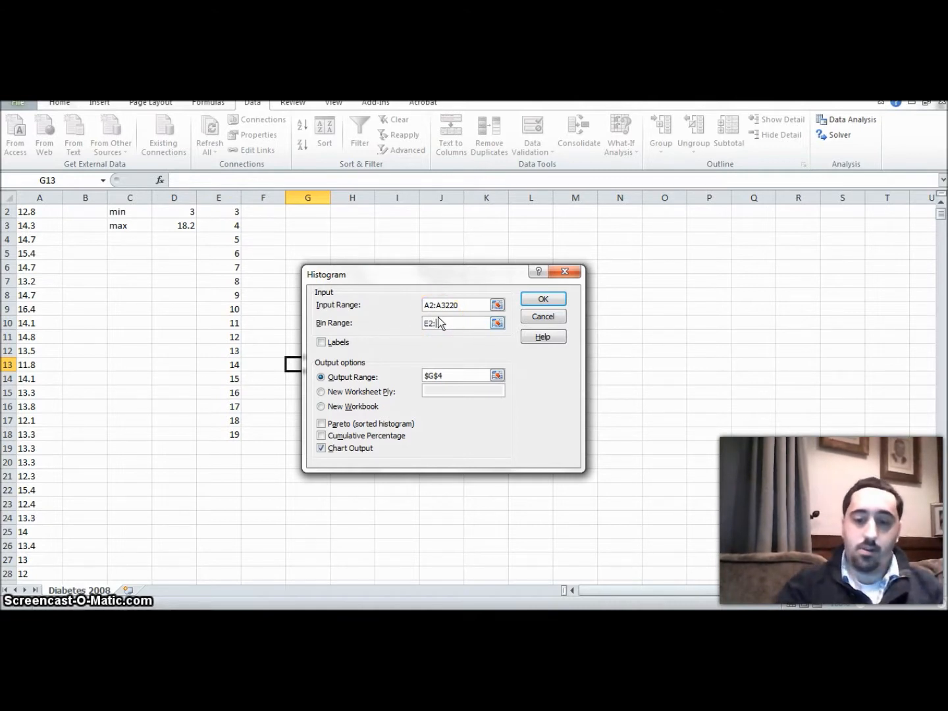
type(":")
left_click_drag(286, 404, 233, 437)
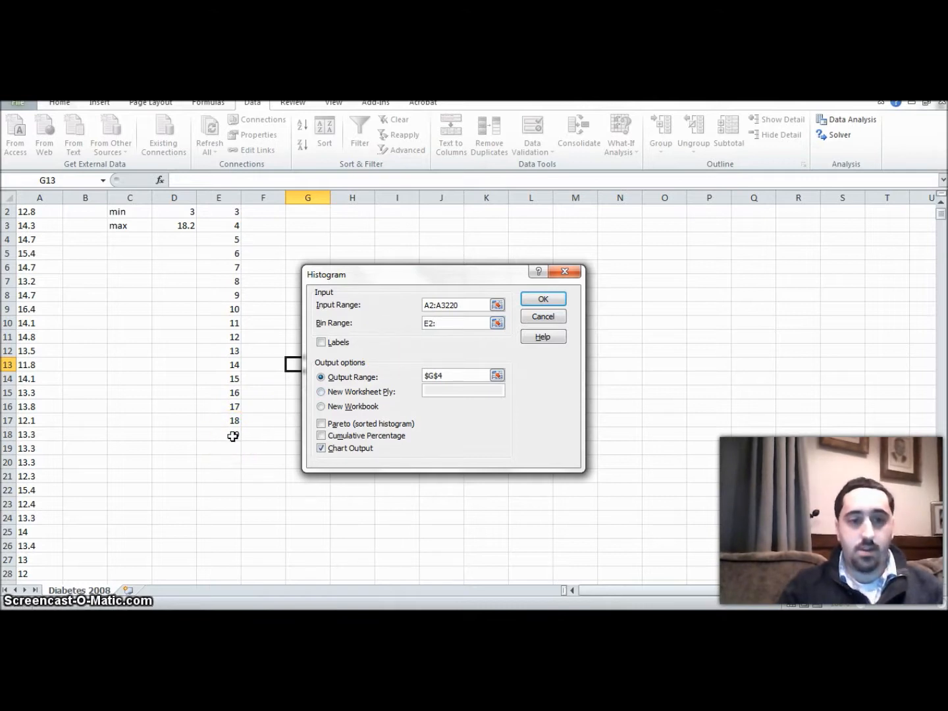
type("E18")
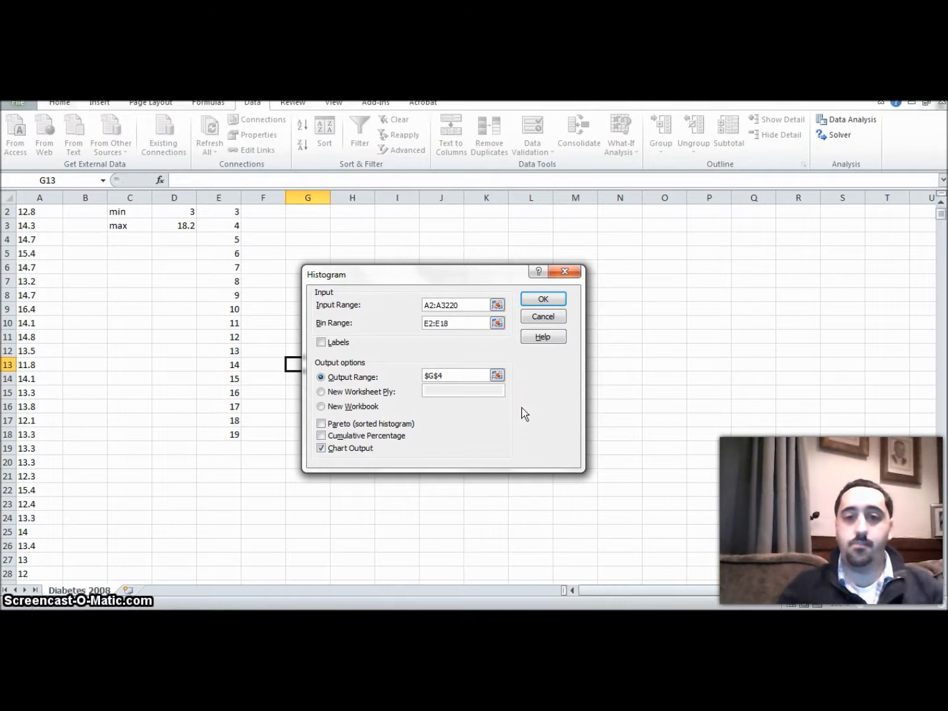
Set the histogram's output range to $H$3 and generate the frequency table with its chart.
left_click(448, 374)
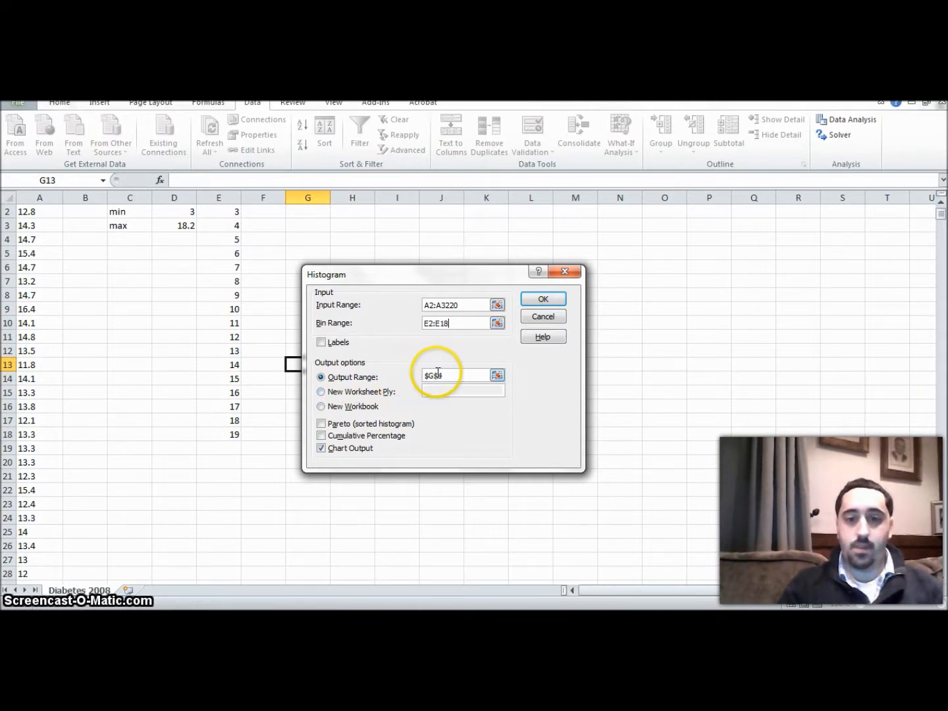
left_click_drag(451, 375, 423, 378)
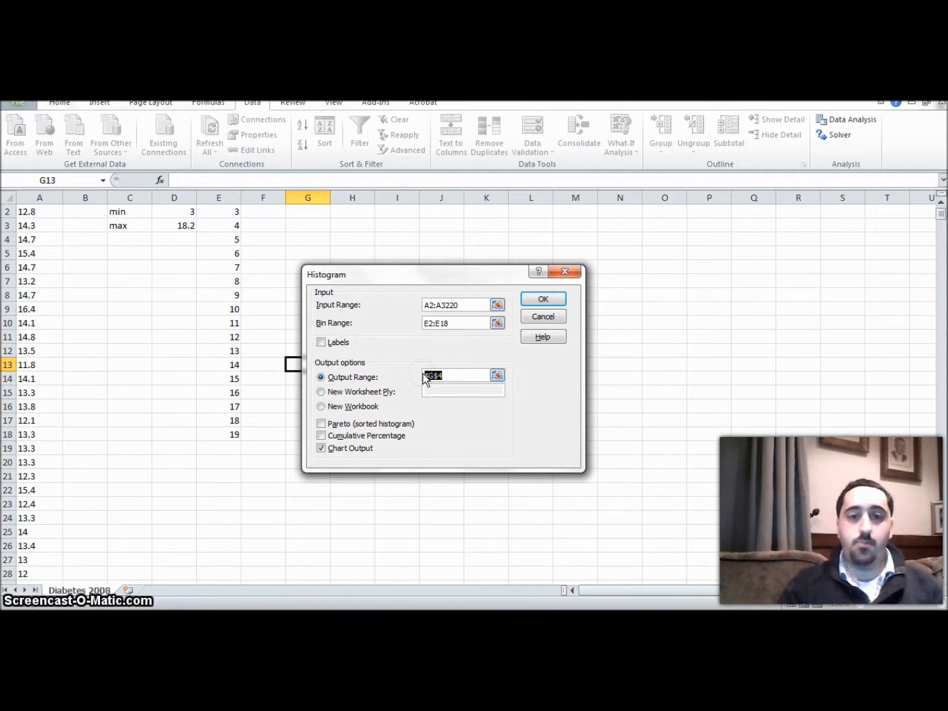
left_click(349, 227)
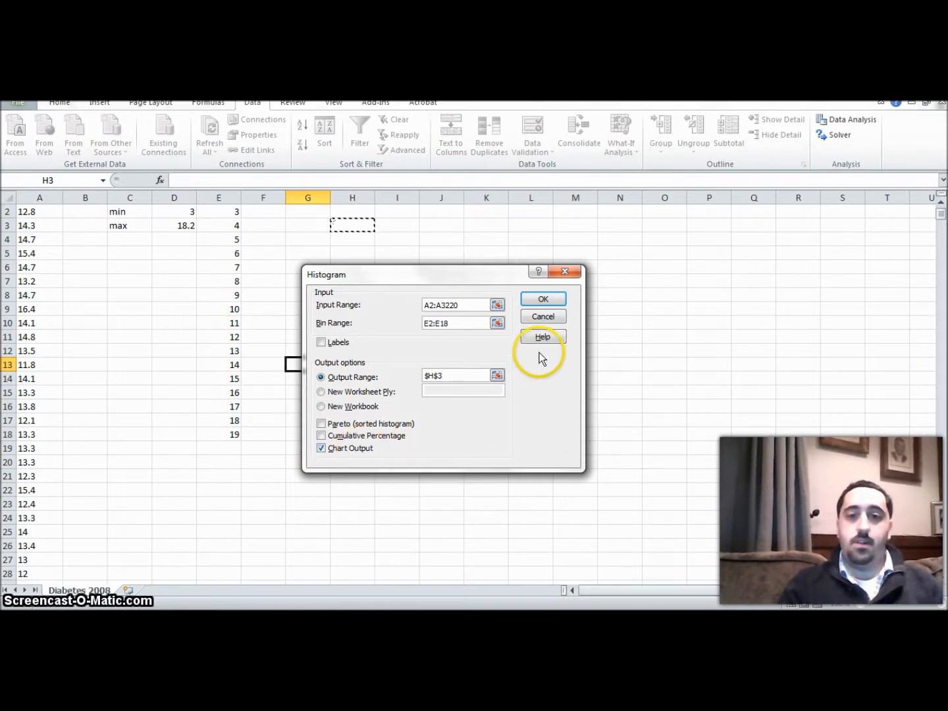
left_click(542, 300)
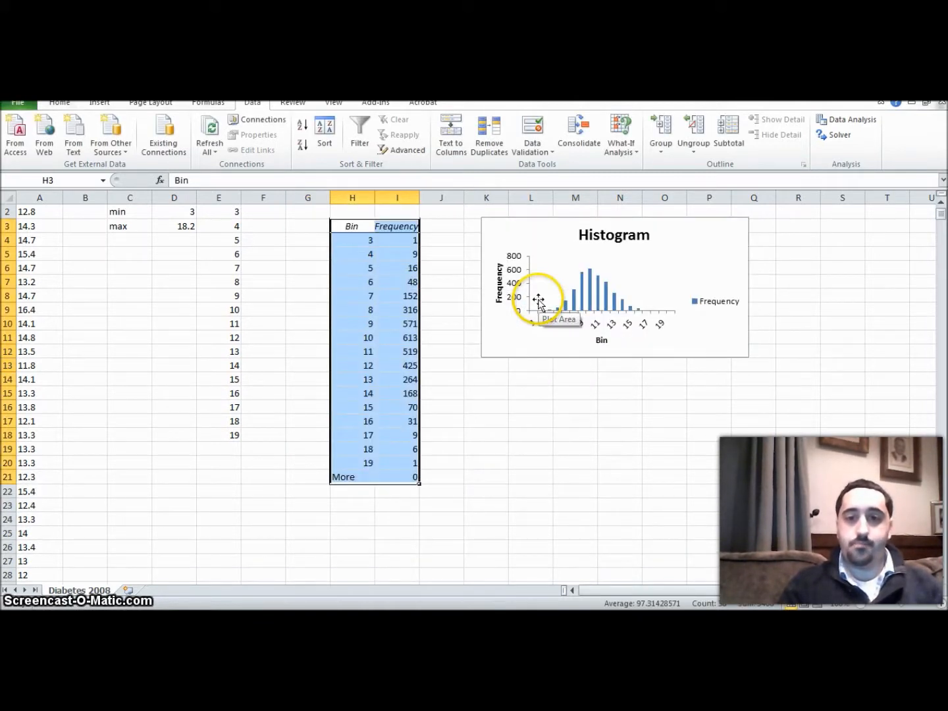
Enlarge the histogram chart so it extends to about the end of column Q and row 16.
left_click(539, 391)
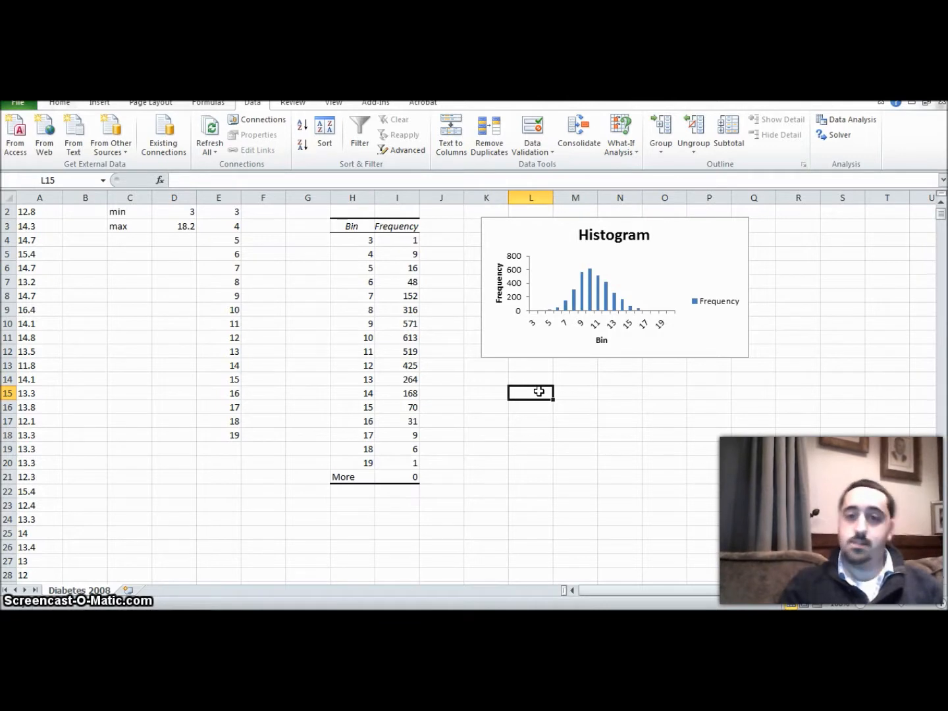
left_click(724, 343)
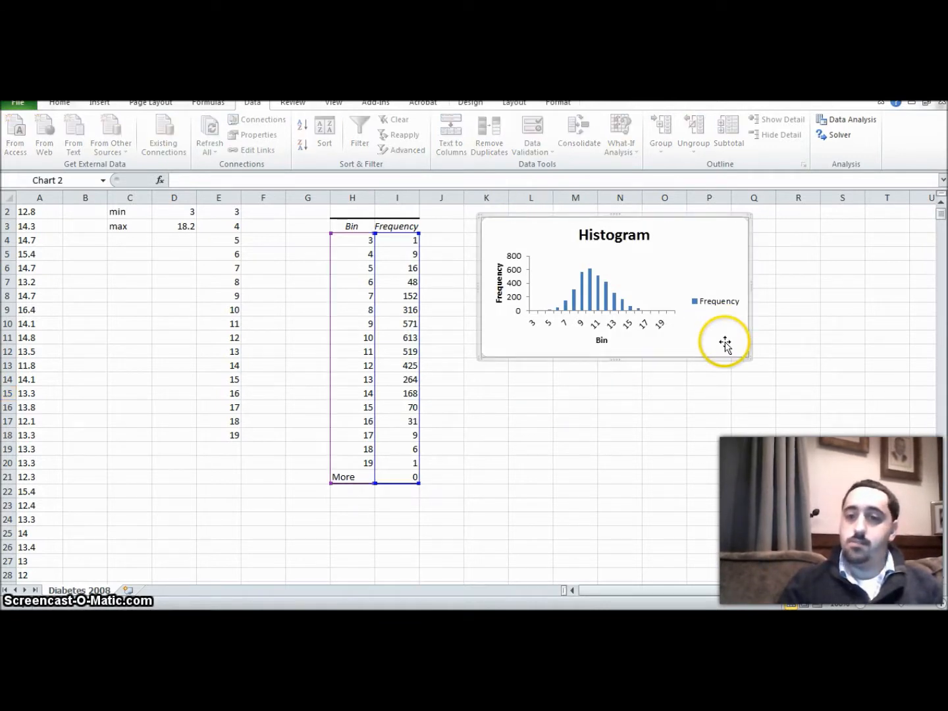
left_click_drag(745, 355, 777, 414)
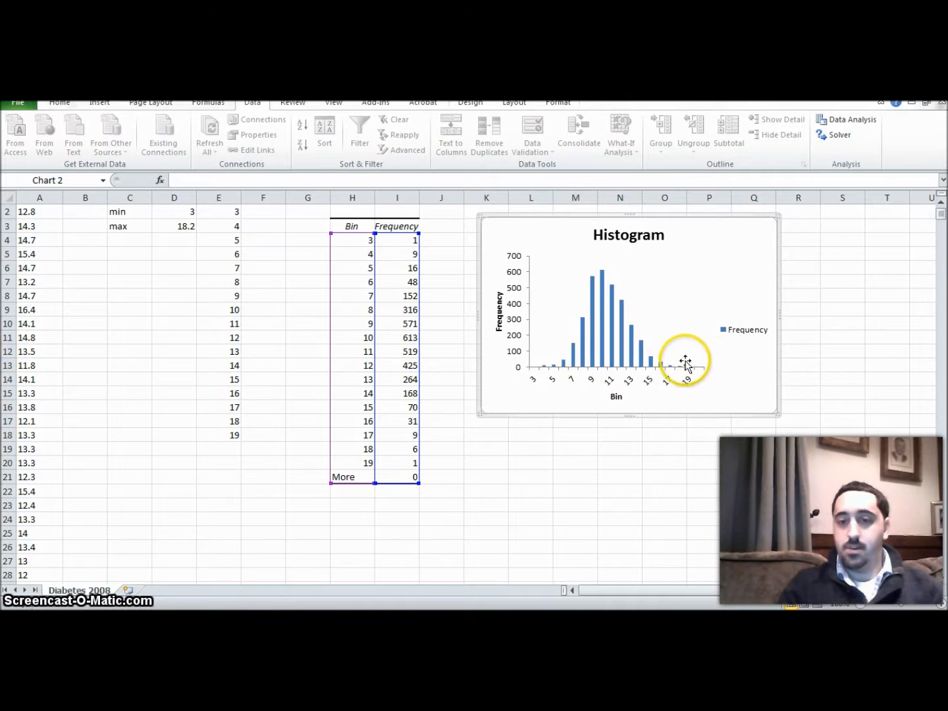
Format the chart's Frequency data series with a gap width of 0% so the bars touch.
mouse_move(645, 354)
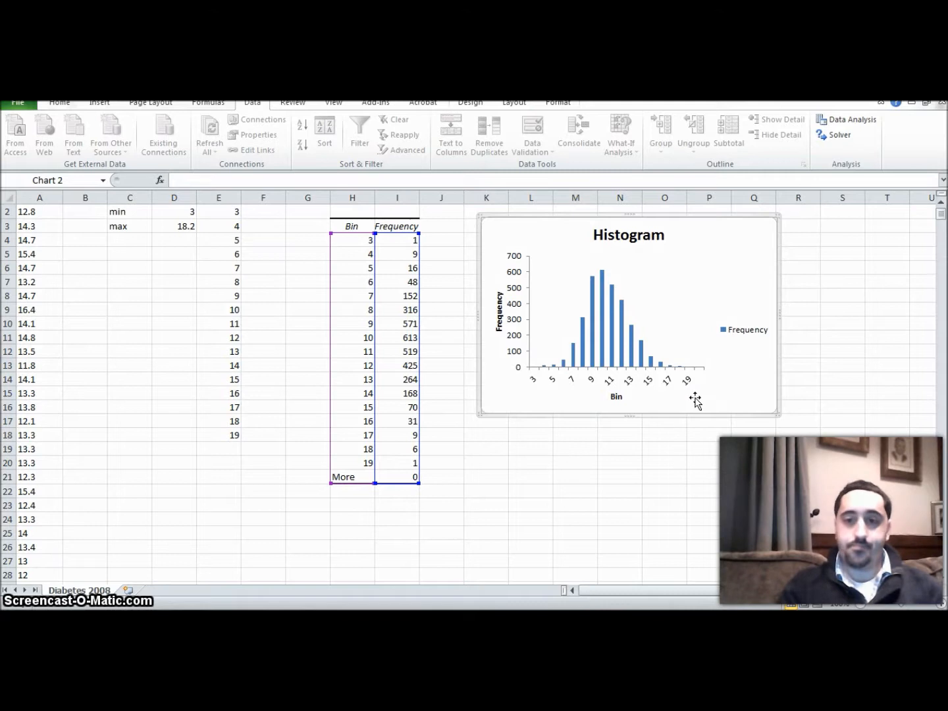
mouse_move(602, 305)
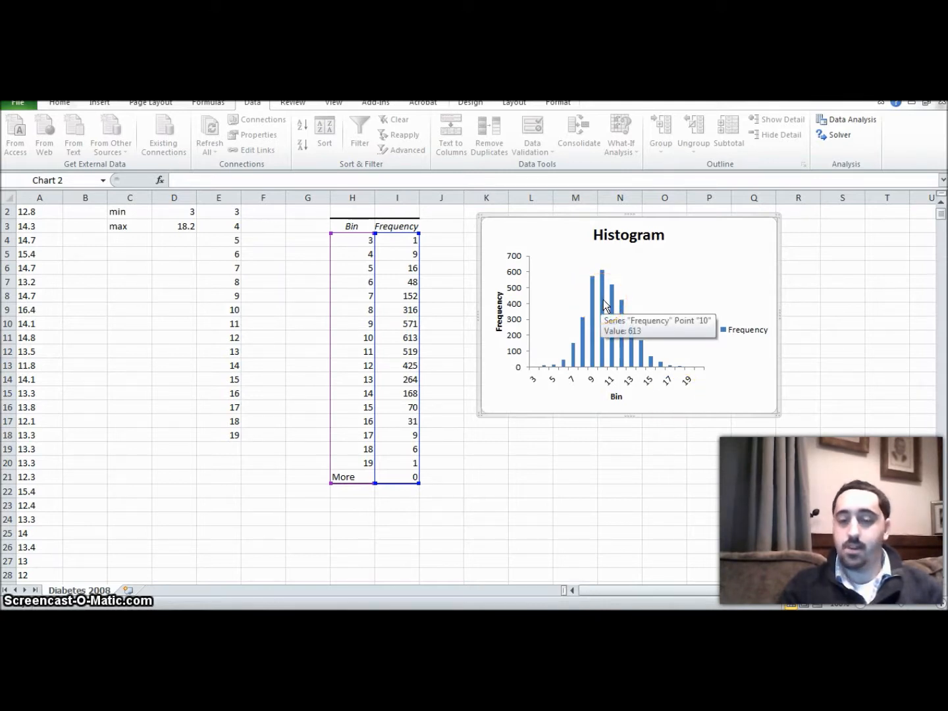
left_click(604, 304)
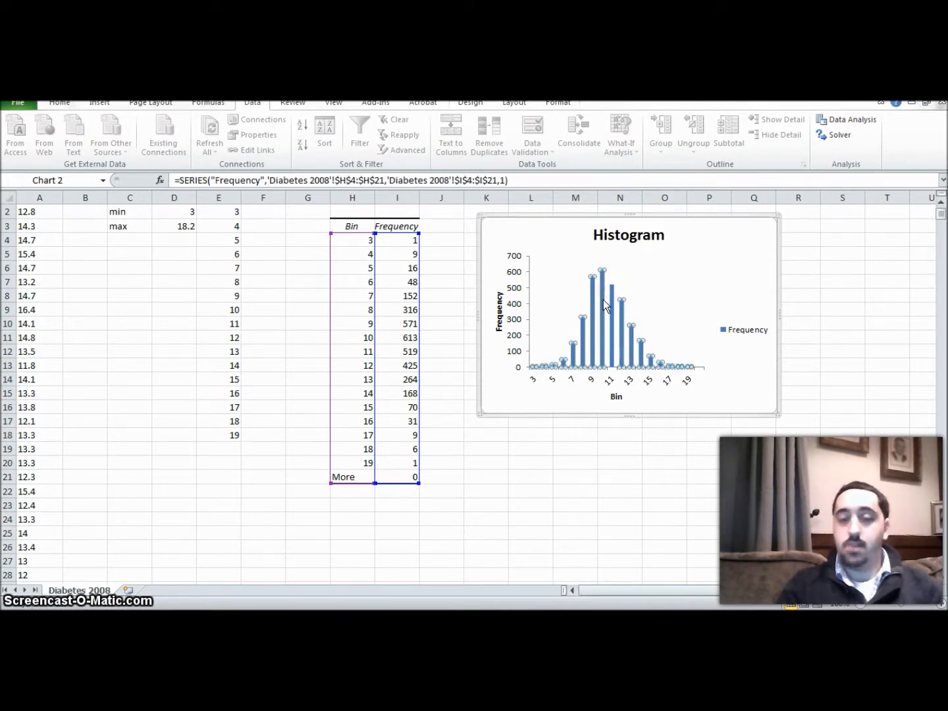
right_click(605, 305)
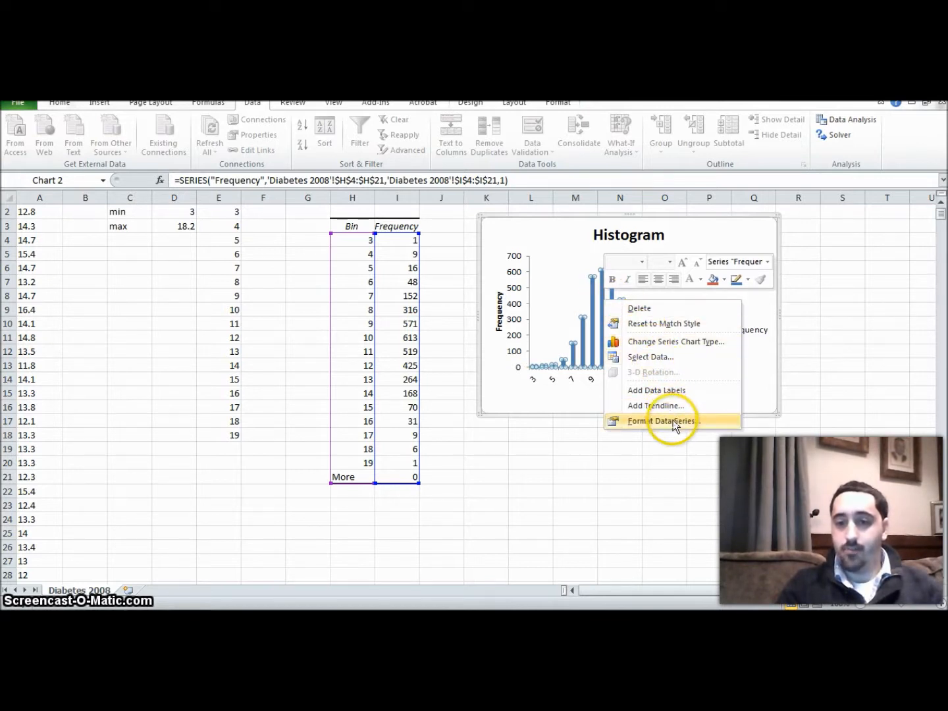
left_click(709, 422)
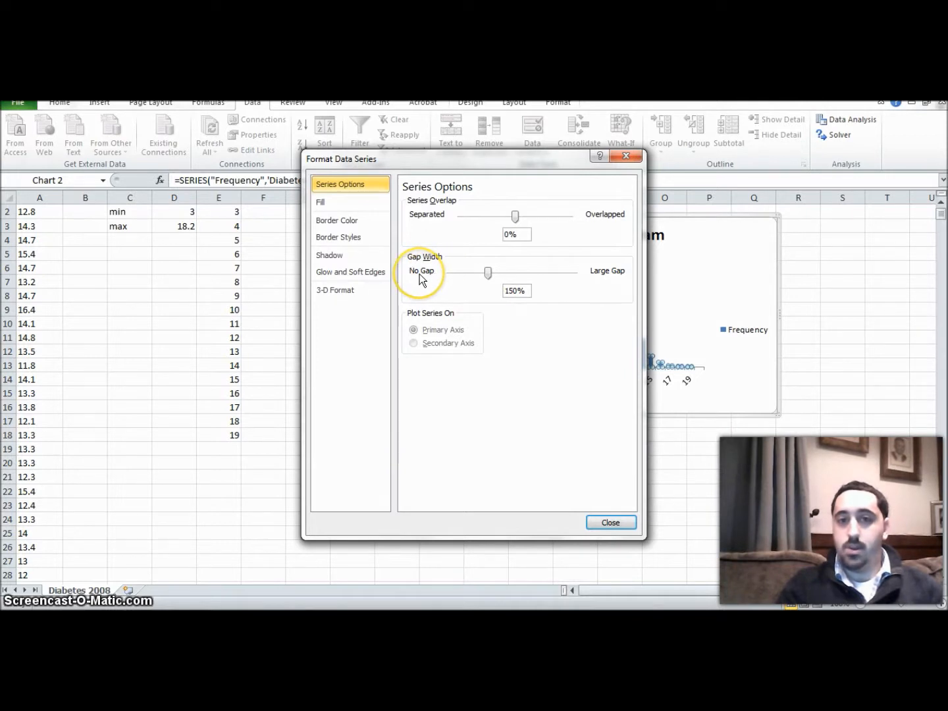
left_click_drag(486, 276, 448, 279)
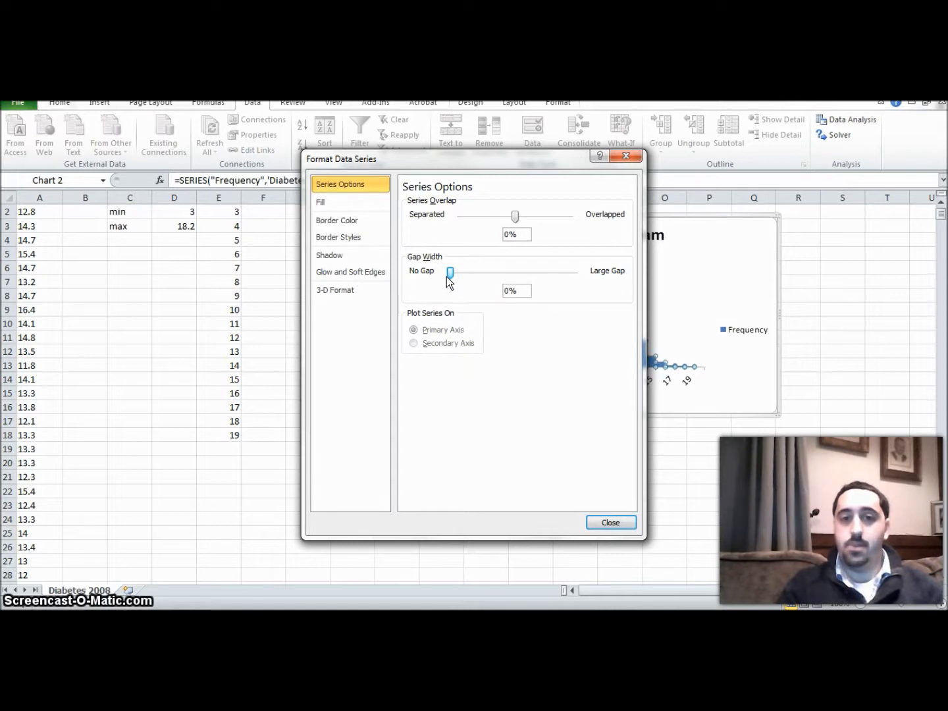
Give the histogram bars a solid line border and close the data series formatting.
left_click(381, 249)
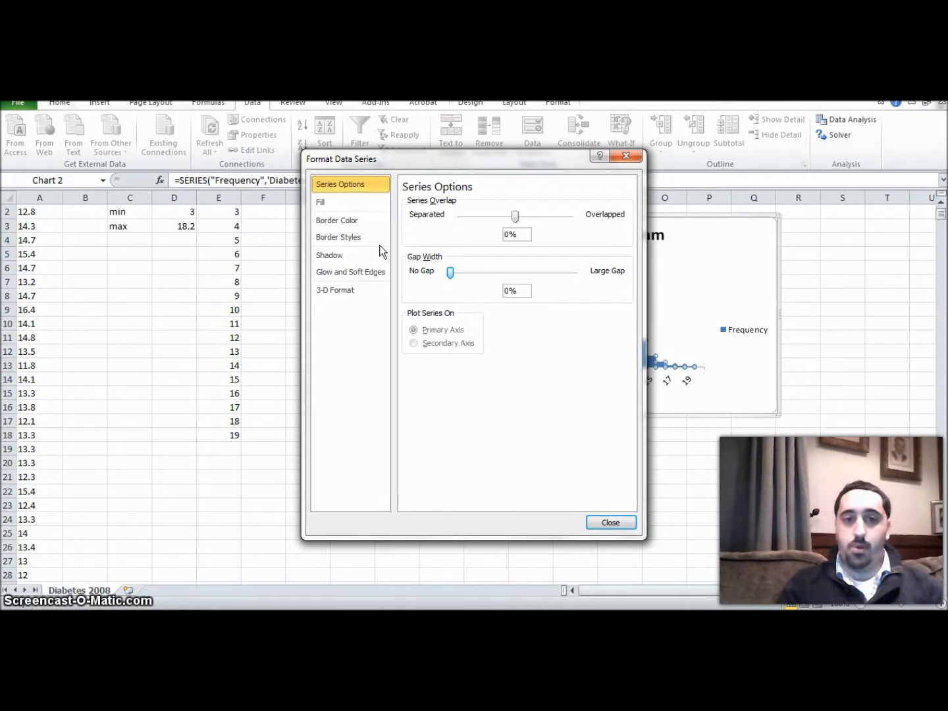
left_click(352, 223)
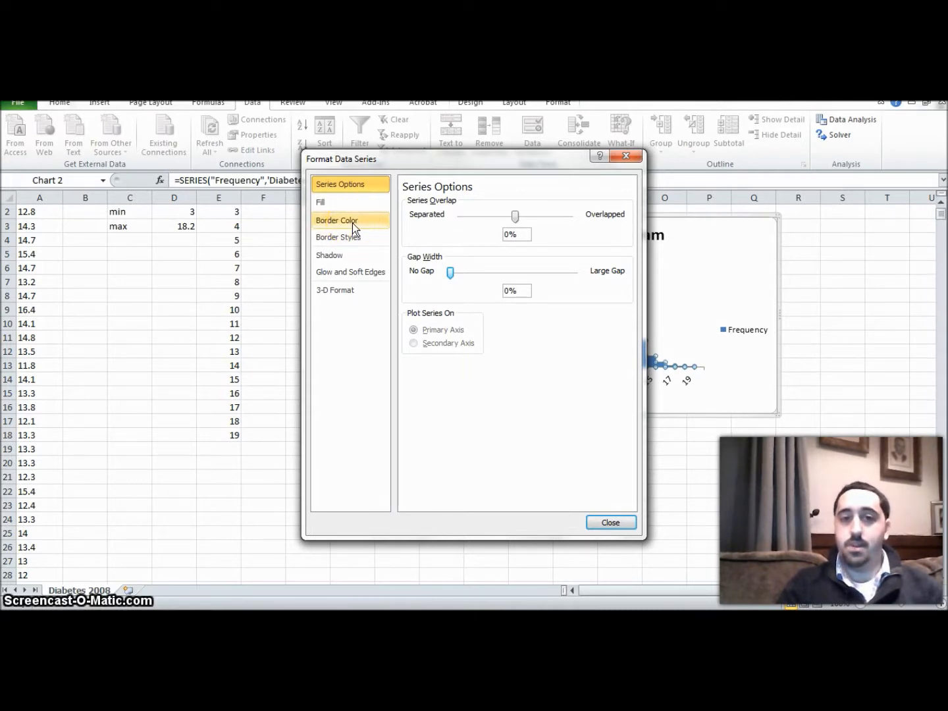
left_click(354, 222)
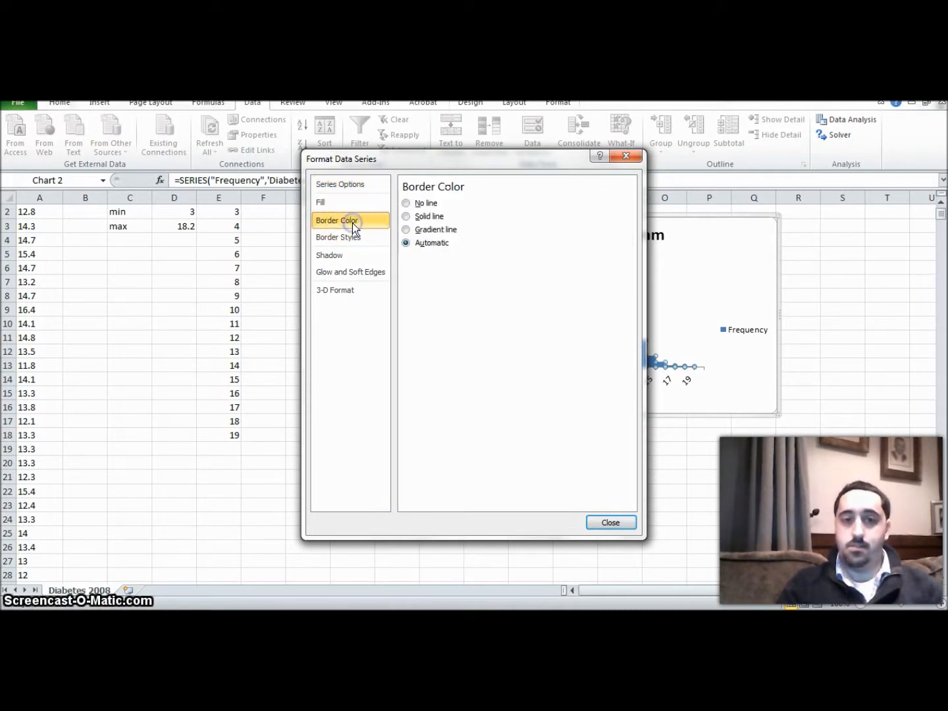
left_click(413, 216)
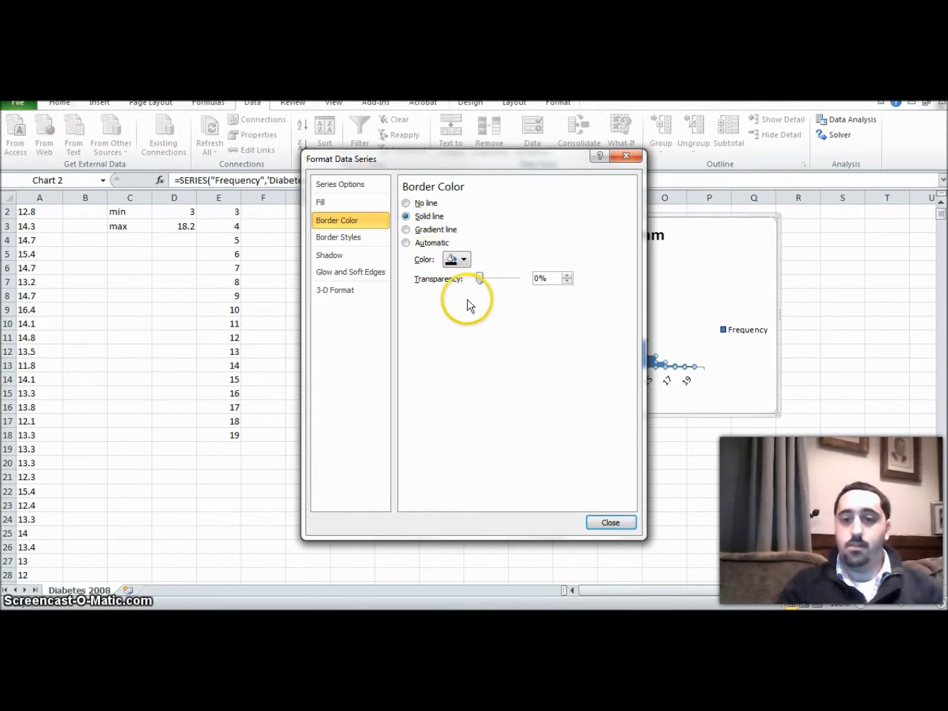
left_click(610, 522)
left_click(679, 501)
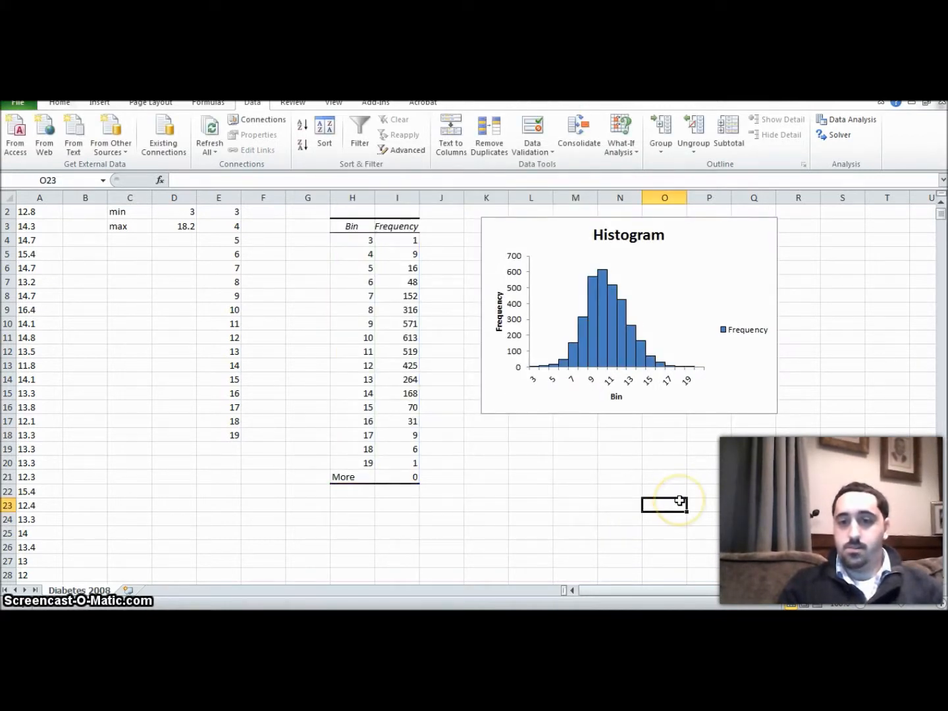
Replace the histogram's chart title with "Diabetes 2008".
left_click(770, 408)
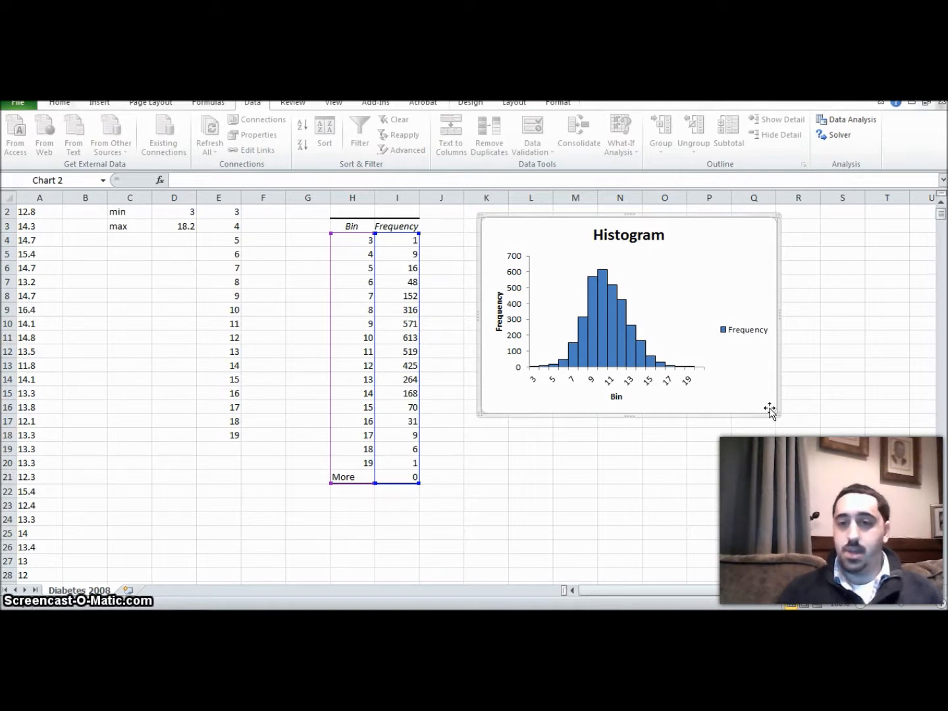
left_click(619, 240)
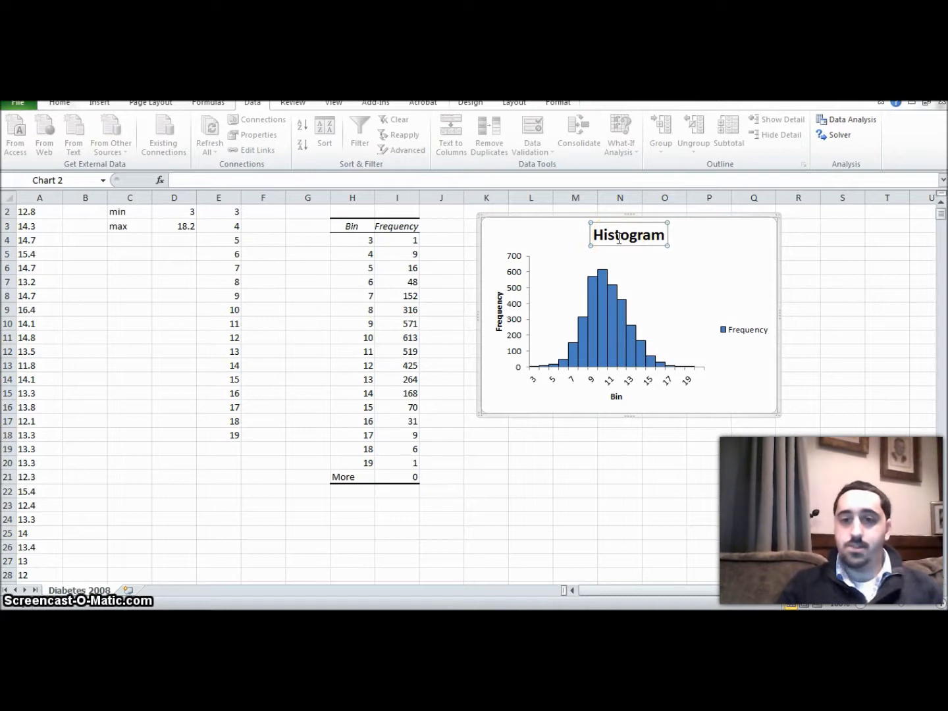
left_click_drag(664, 239, 596, 241)
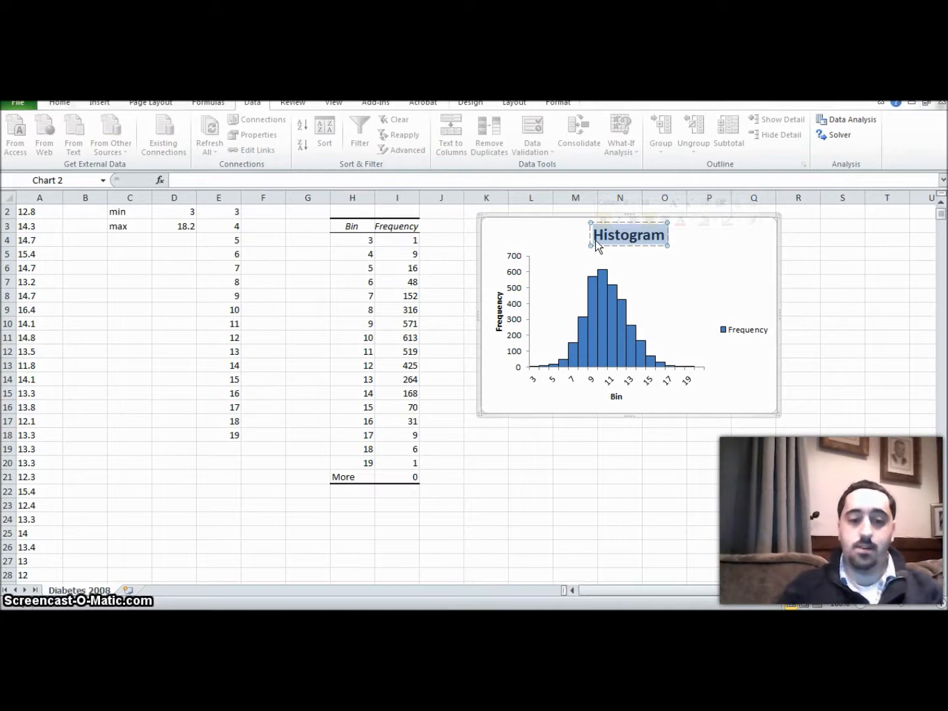
type("Diab")
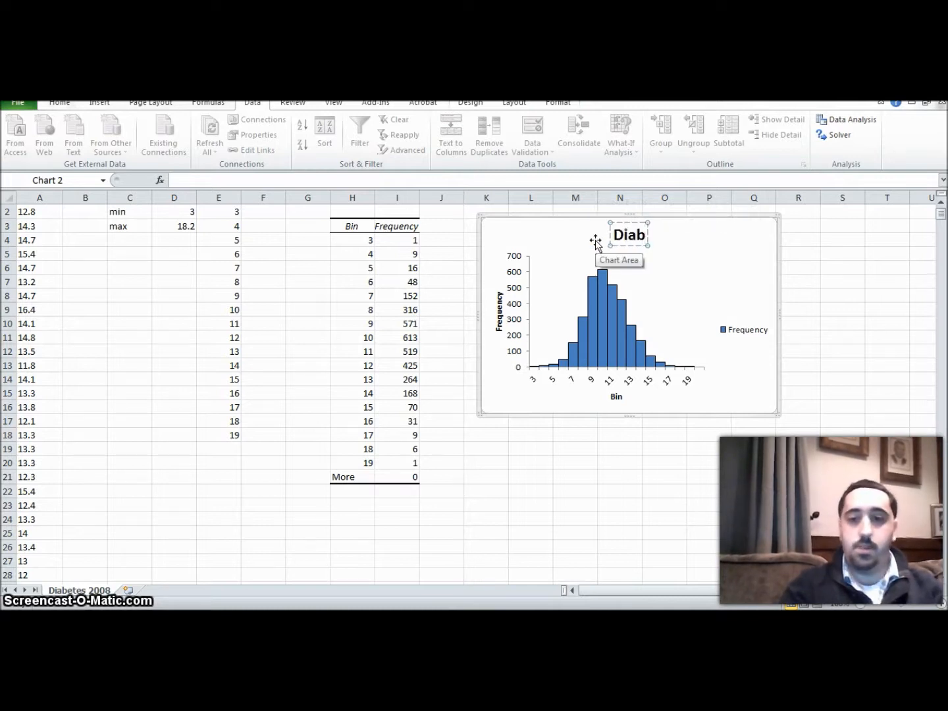
type("ete")
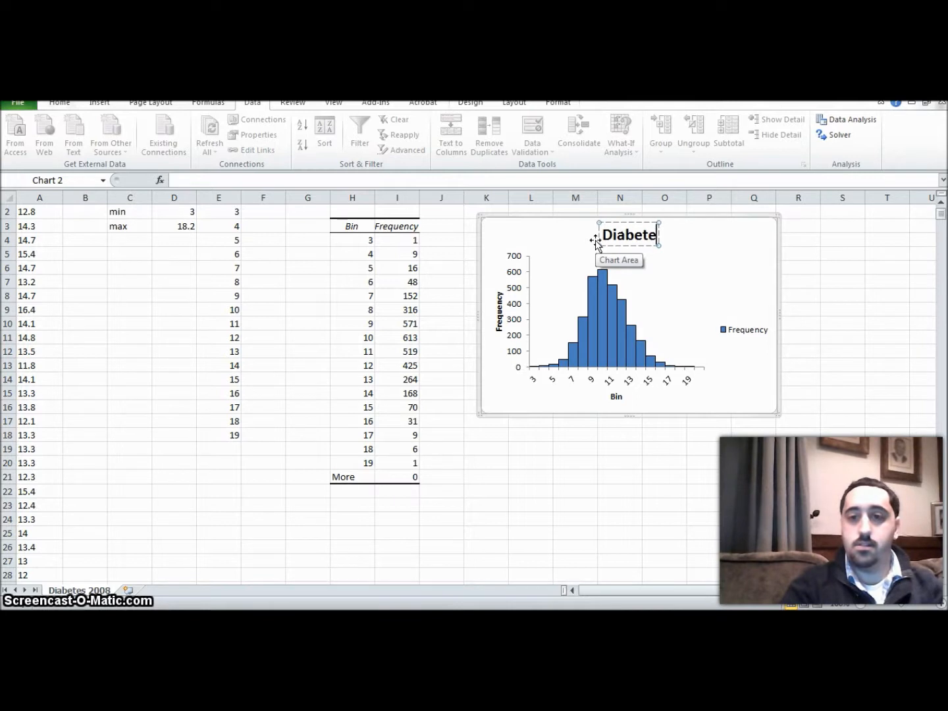
type("s 2008")
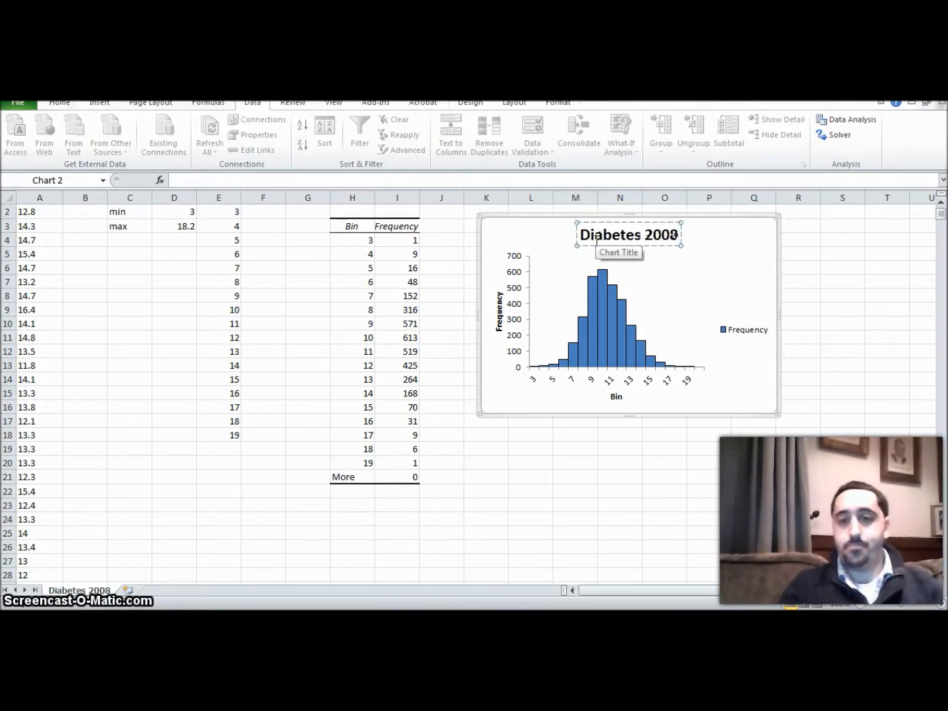
left_click(589, 245)
left_click(551, 234)
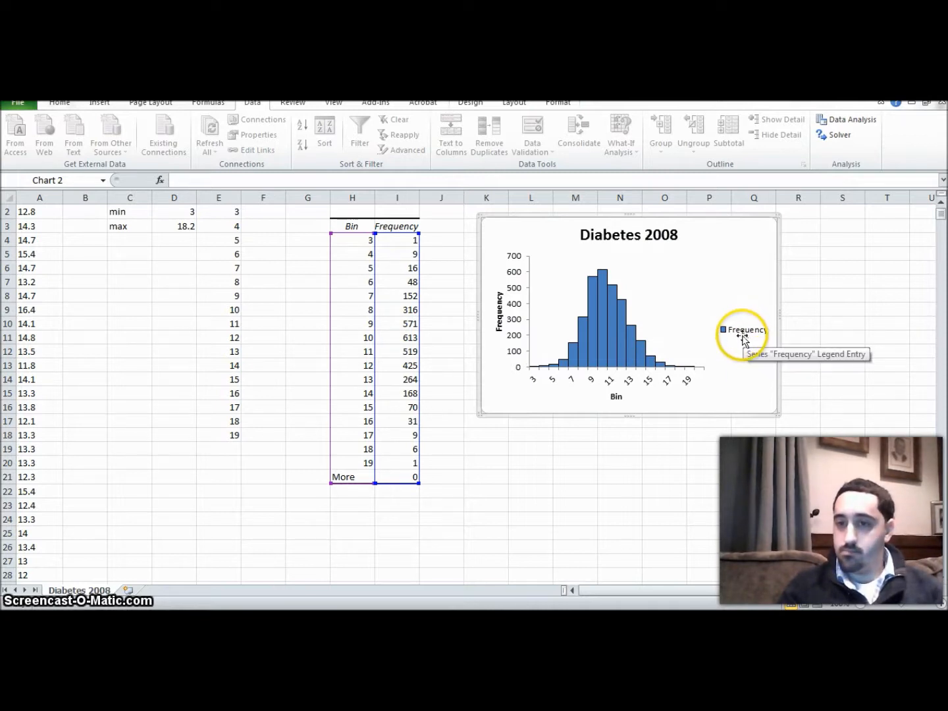
Delete the Frequency legend from the histogram chart.
left_click(726, 328)
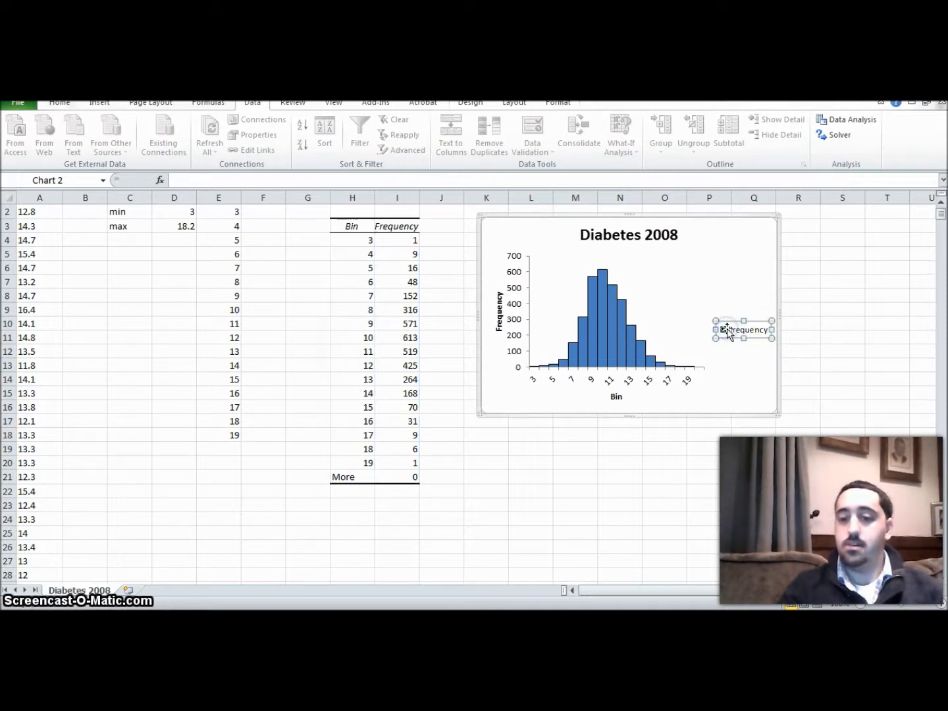
key("Delete")
left_click(728, 342)
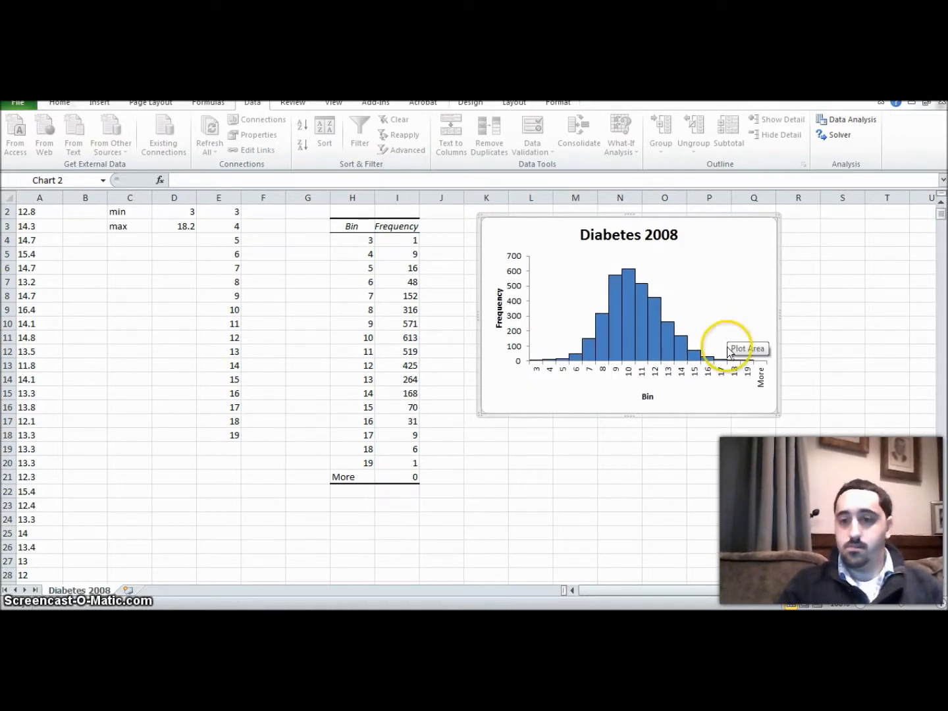
left_click(660, 406)
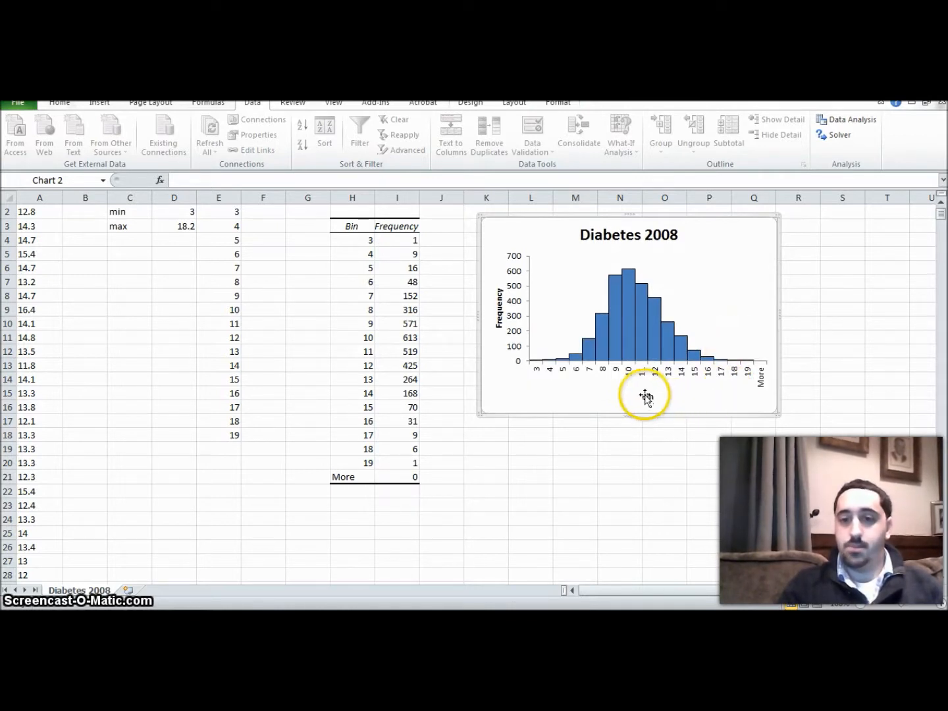
left_click(647, 399)
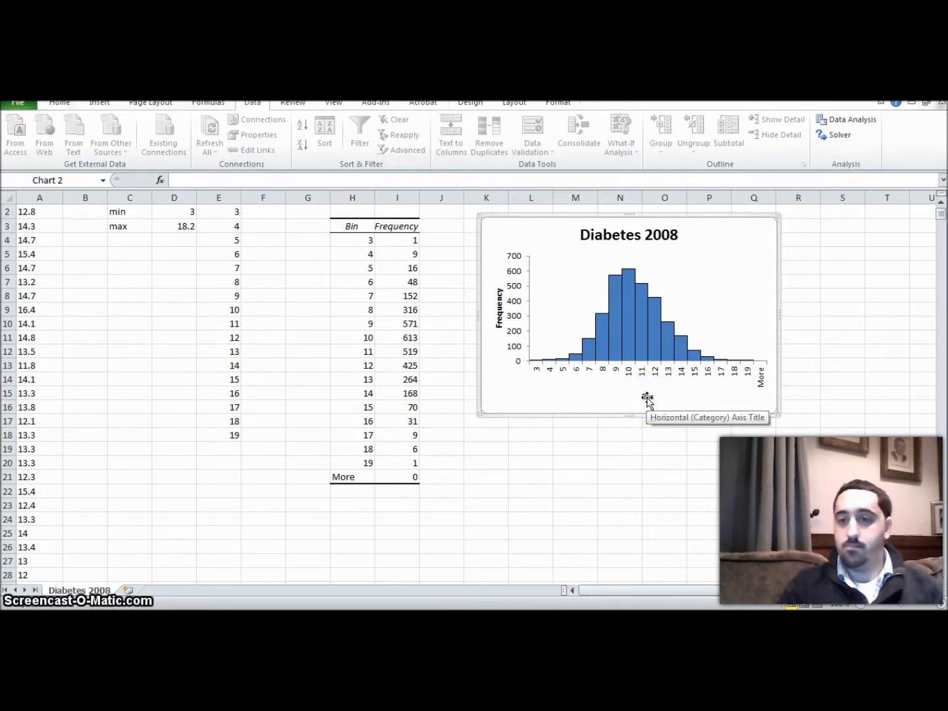
left_click(695, 399)
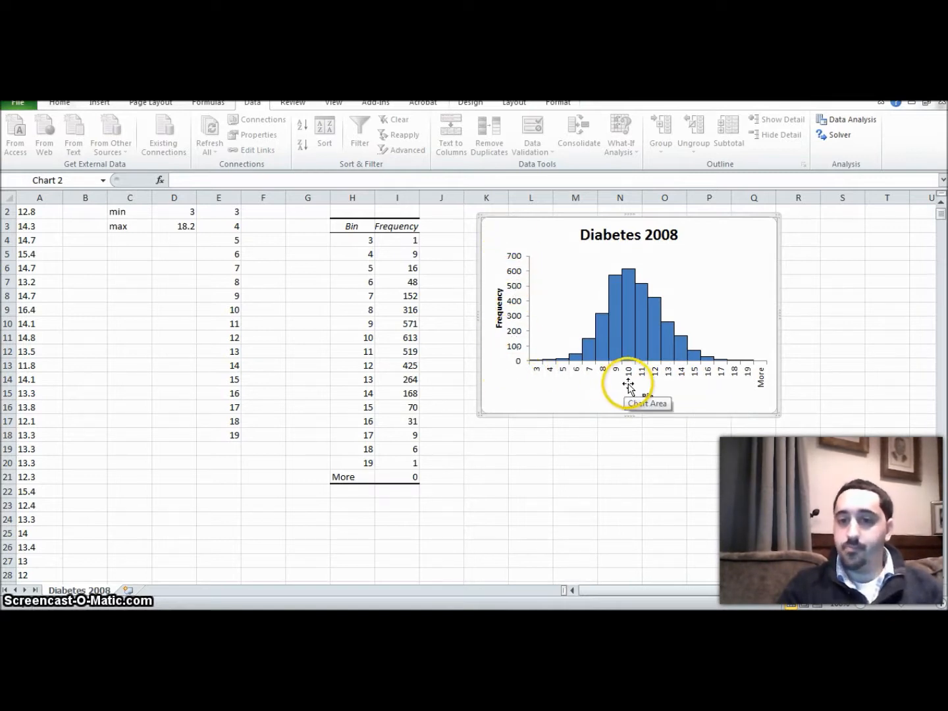
left_click(629, 347)
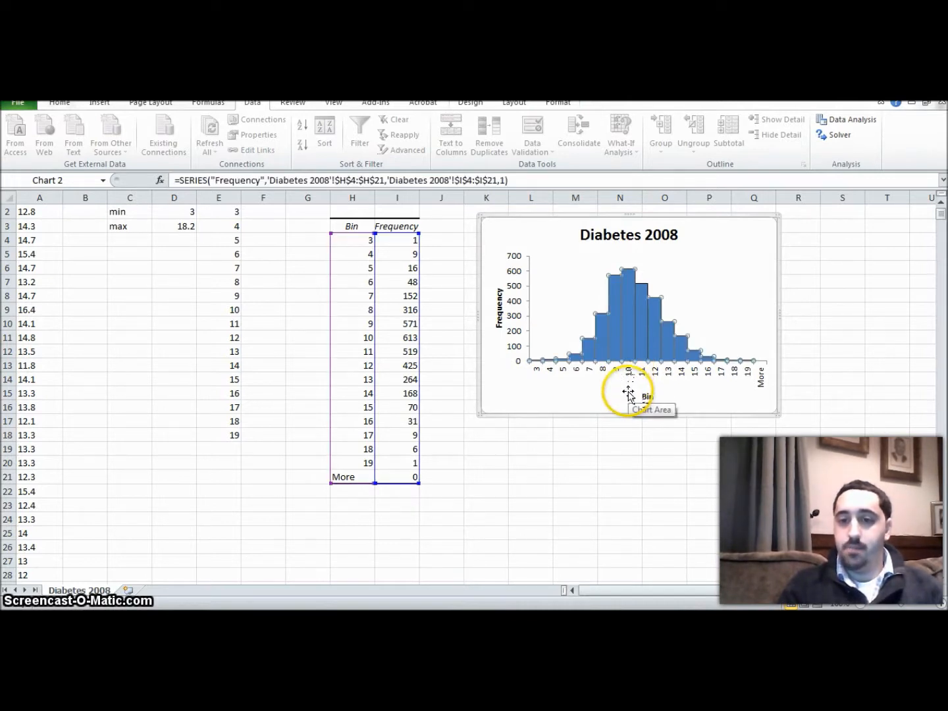
mouse_move(630, 337)
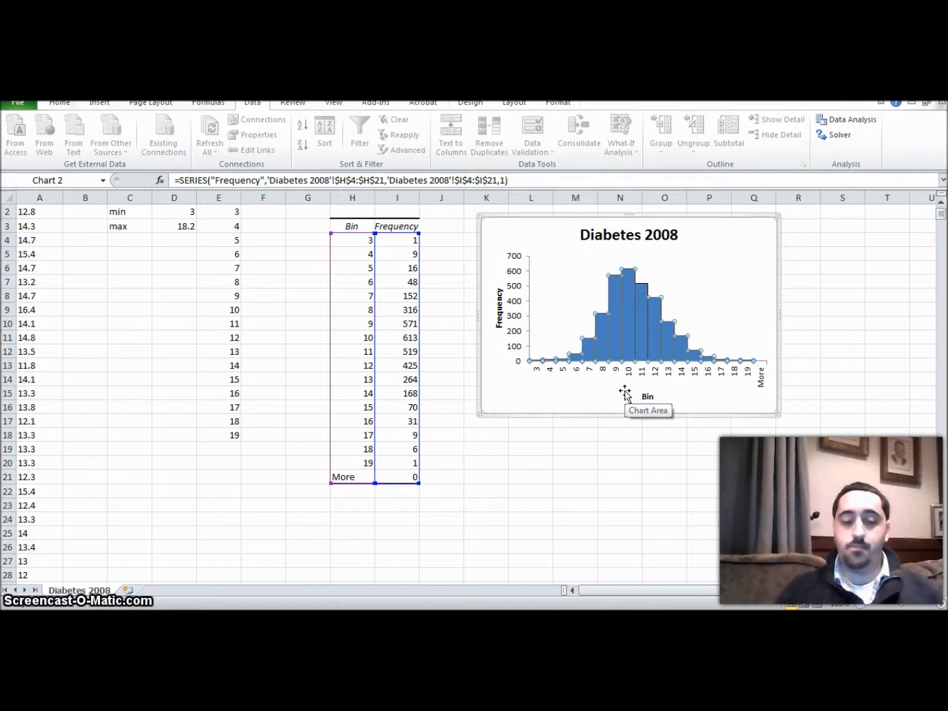
left_click(759, 464)
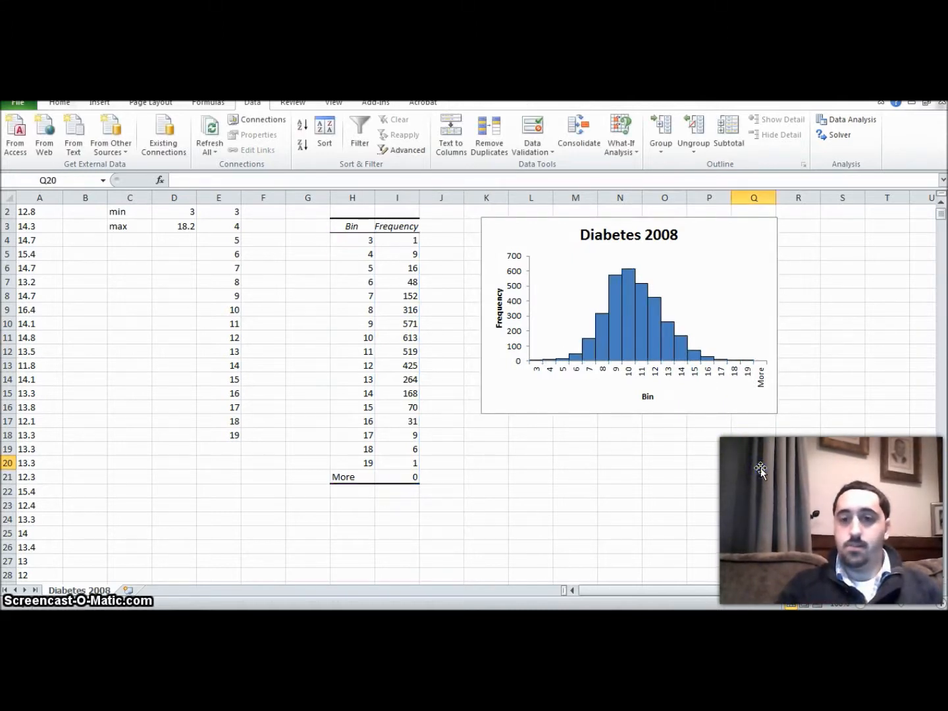